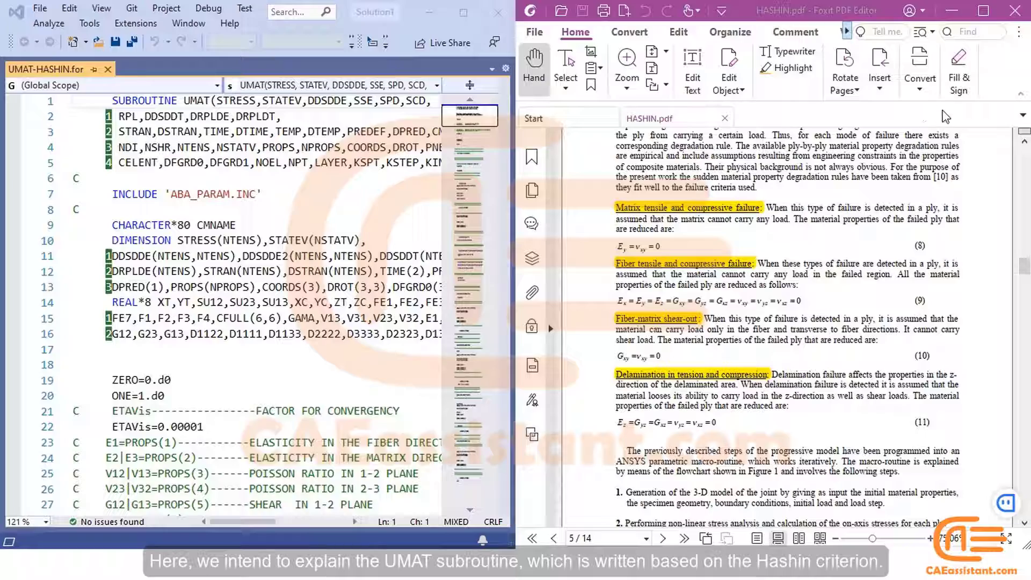
Maximize the PDF reader and scroll back to page 1's title, authors and affiliation.
click(983, 12)
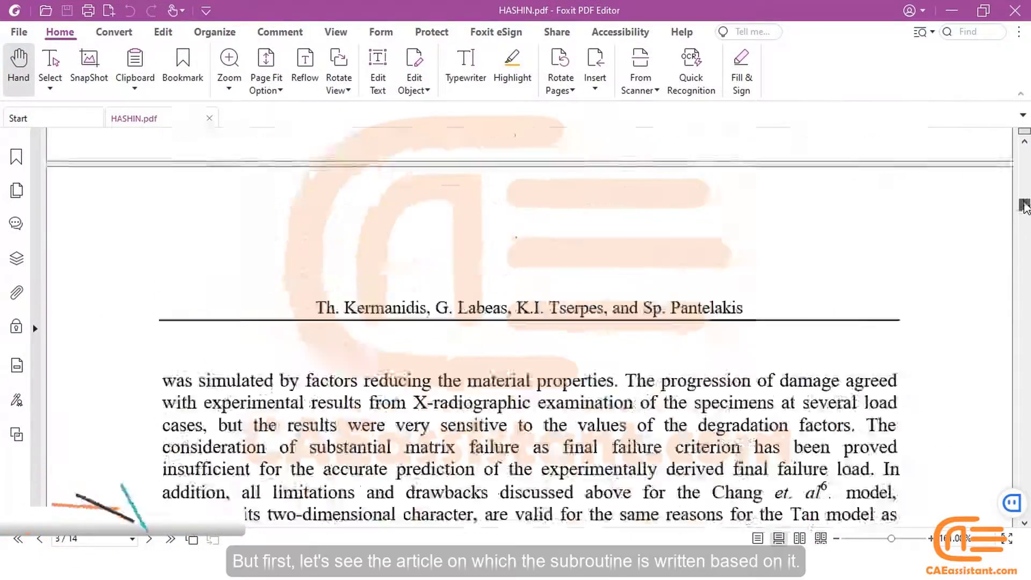
drag(1025, 207, 1027, 164)
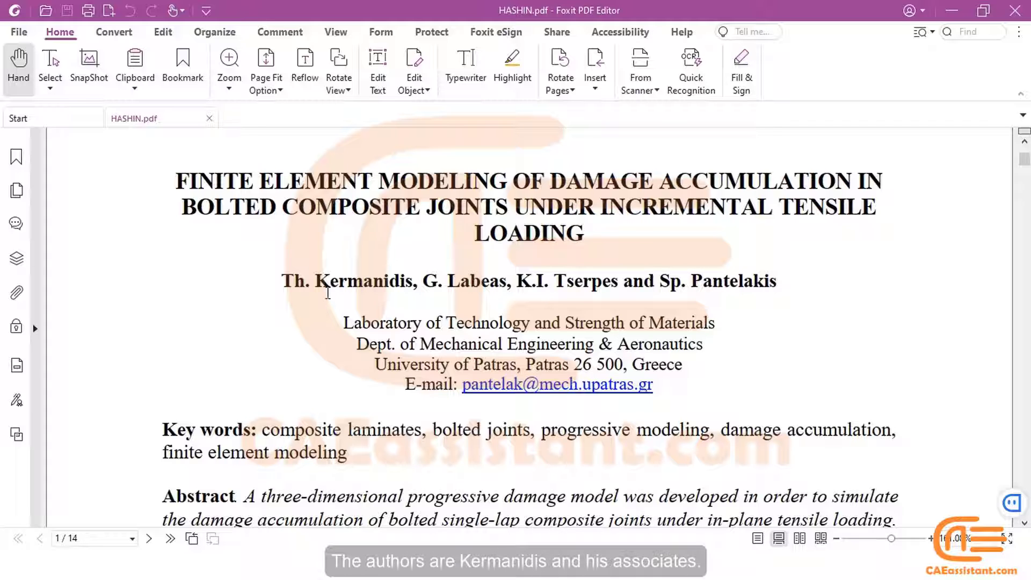
drag(1024, 161, 1027, 236)
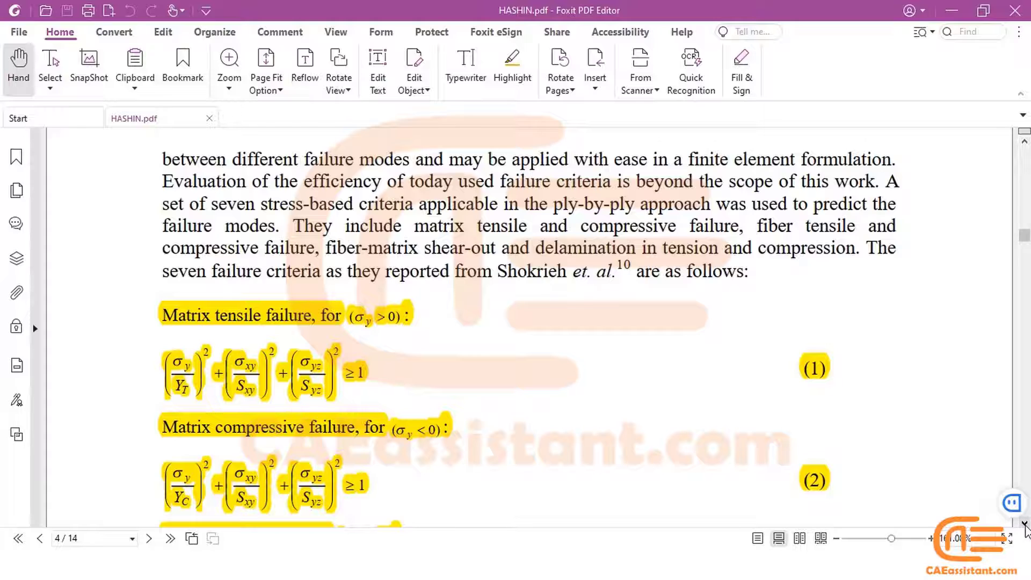
Scroll page 4 through the delamination in compression criterion down to equation (7) and its explanation.
scroll(1025, 523, down, 3)
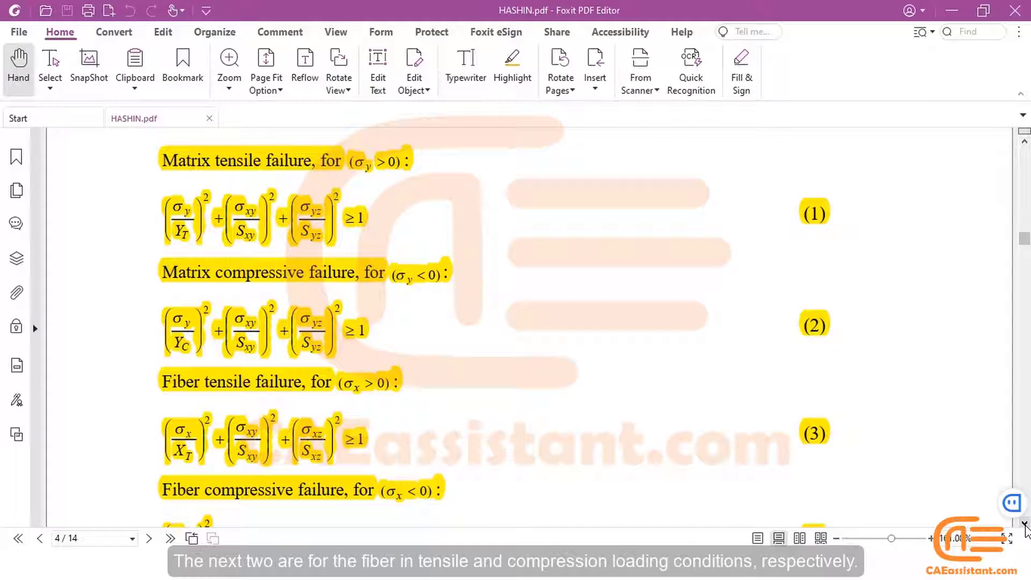
scroll(1024, 523, down, 4)
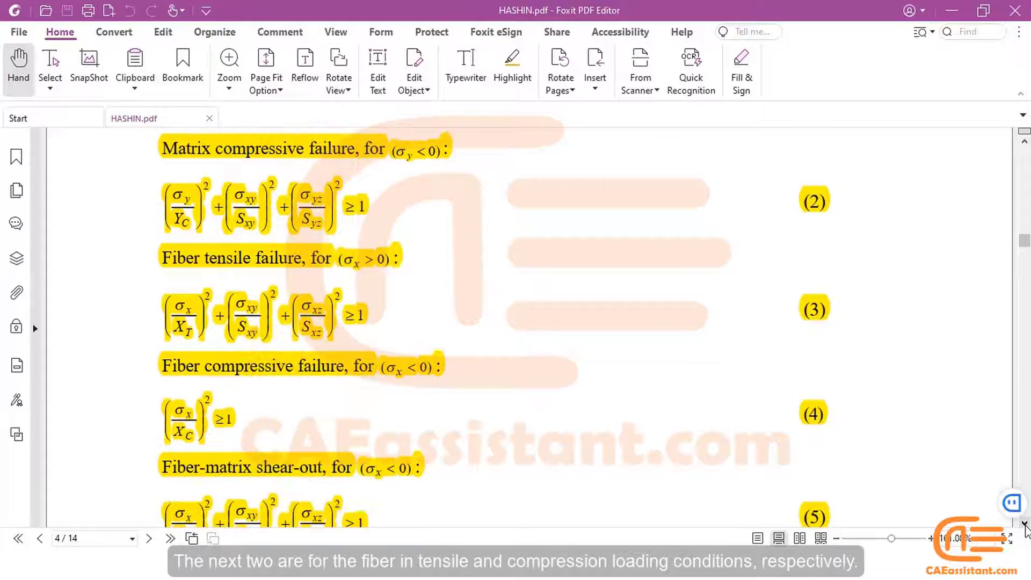
scroll(351, 376, down, 1)
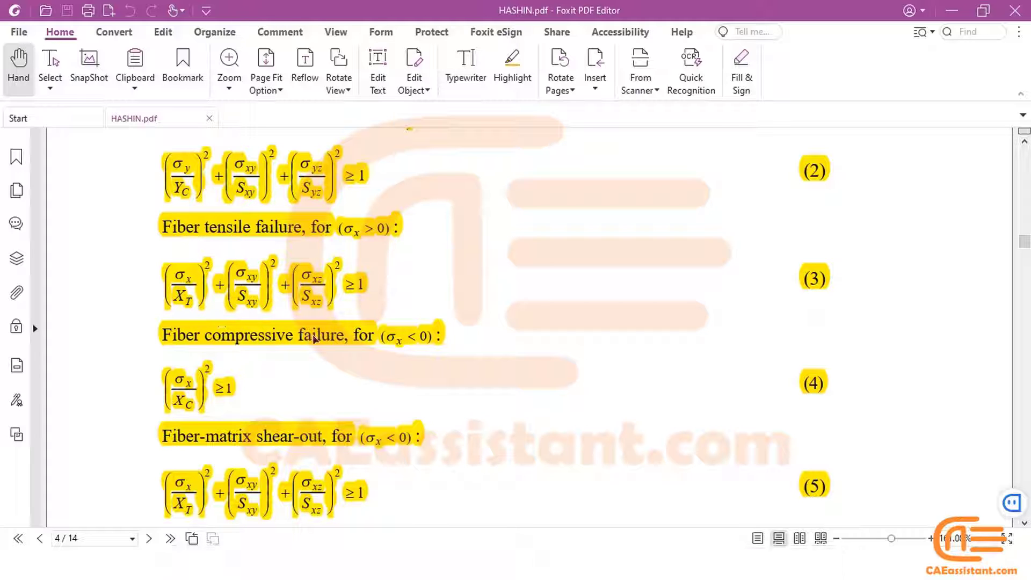
scroll(1025, 523, down, 2)
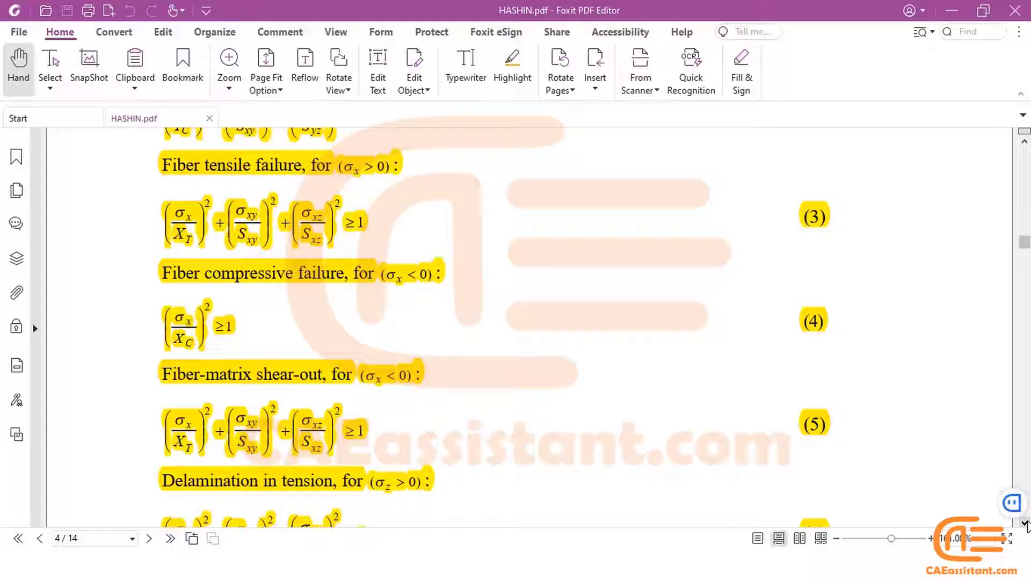
click(1024, 522)
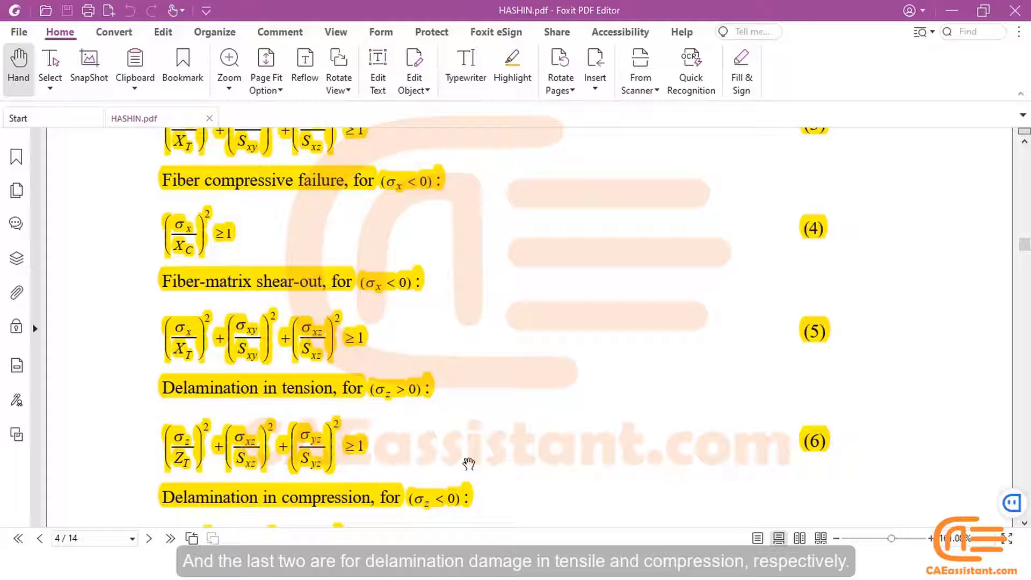
click(1025, 524)
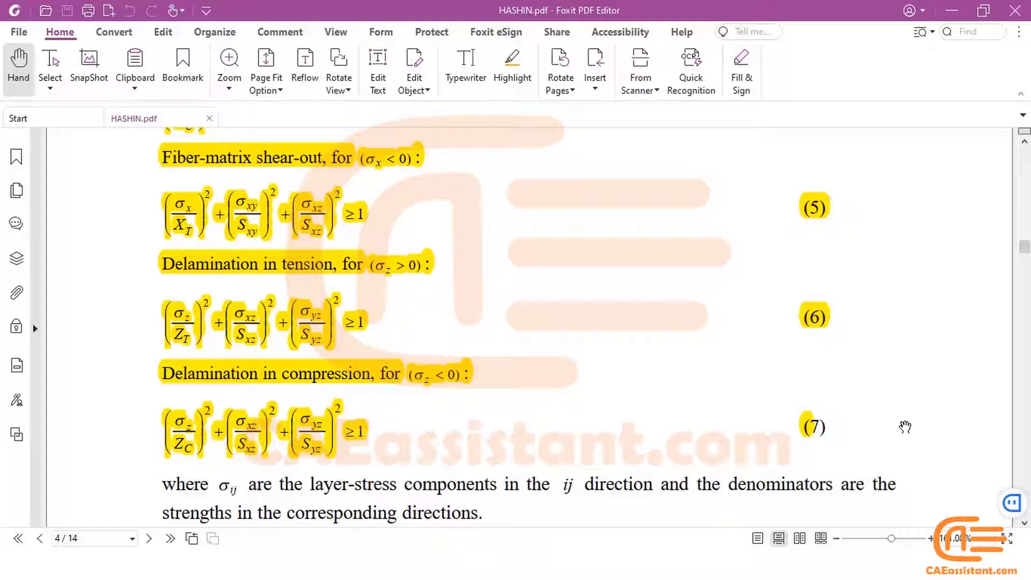
Advance past page 4 onto page 5 and read the degradation rules down to equation (11).
click(1025, 522)
drag(1024, 521, 1025, 522)
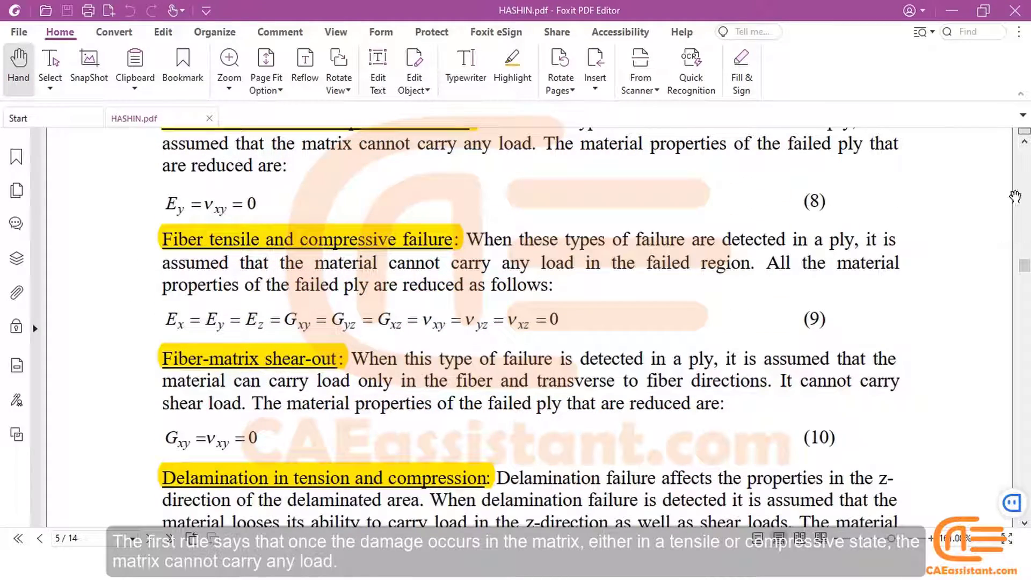
click(1024, 142)
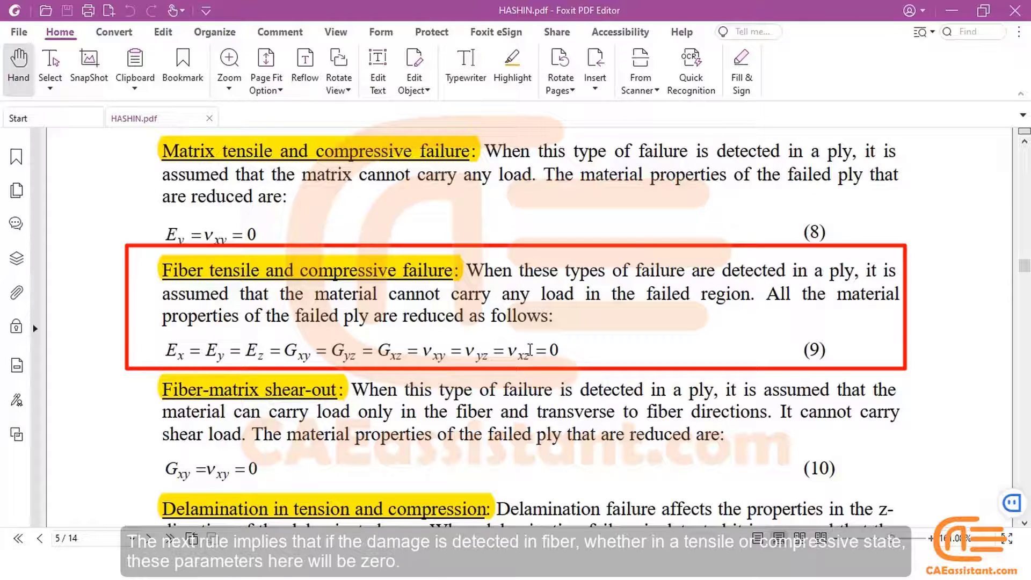
scroll(1023, 521, down, 2)
scroll(1027, 531, down, 1)
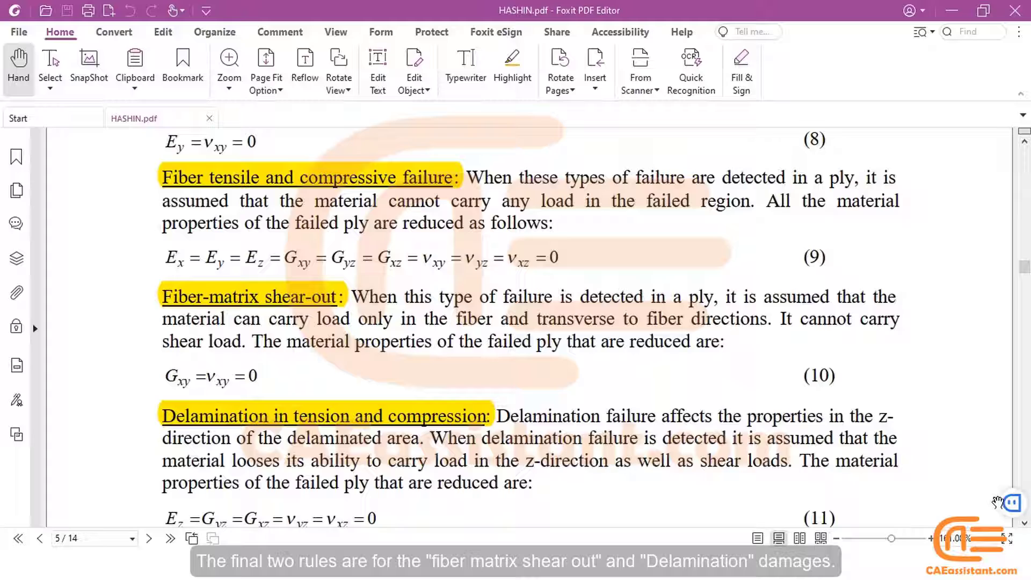
scroll(1024, 525, down, 5)
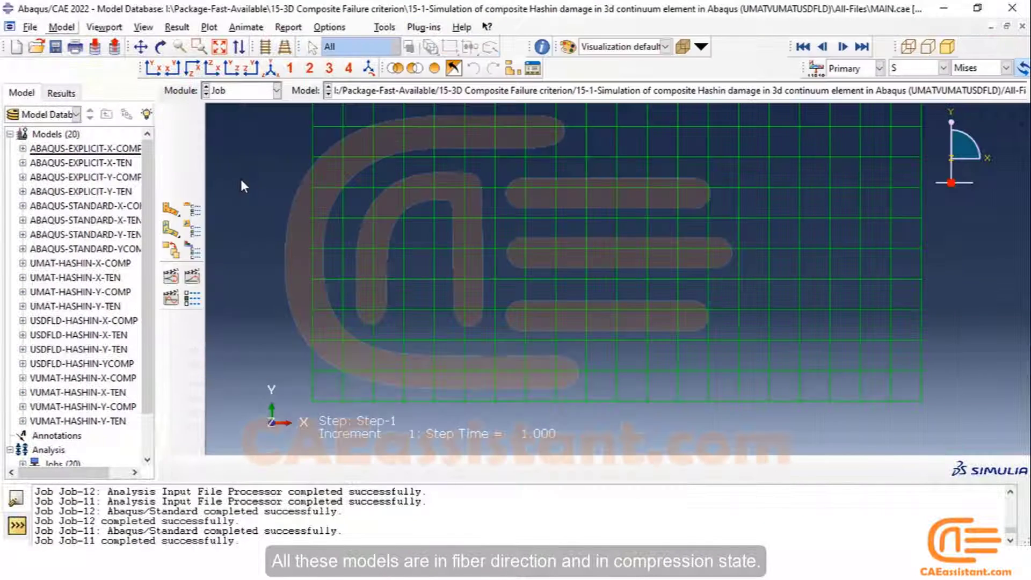
Open the results of Job-9 and then Job-13, the USDFLD X-compression job.
click(171, 188)
click(276, 90)
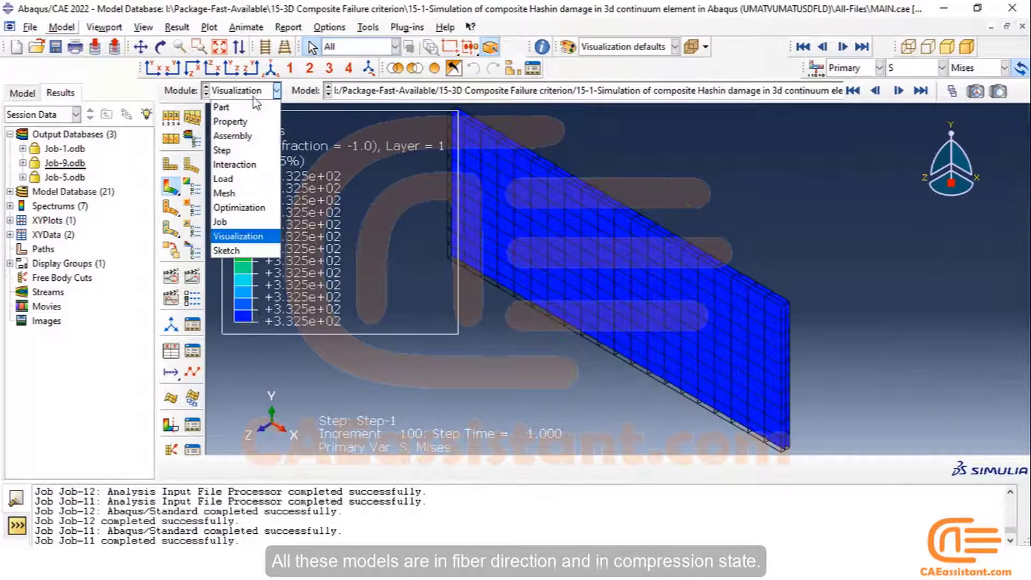
click(236, 223)
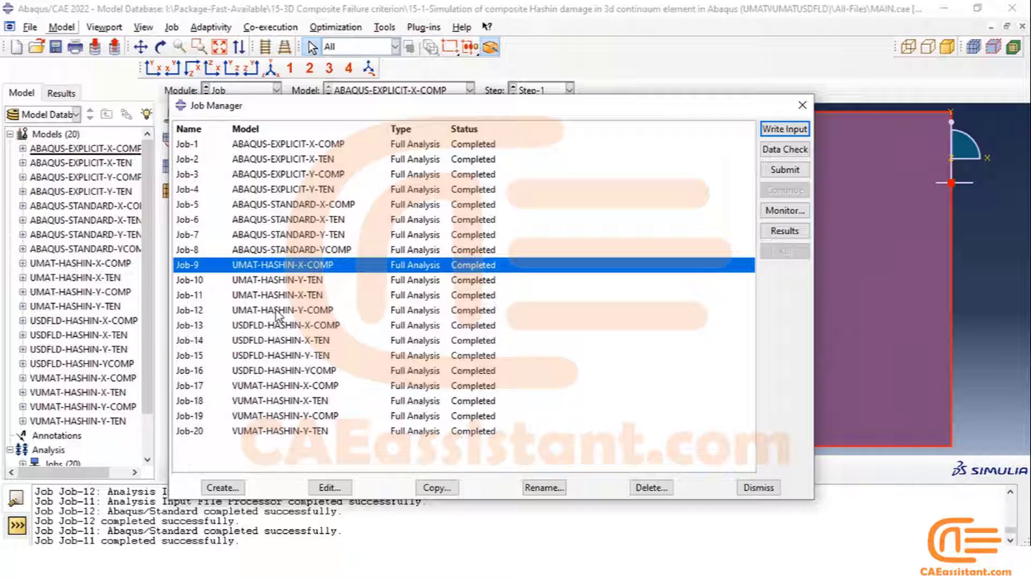
click(271, 325)
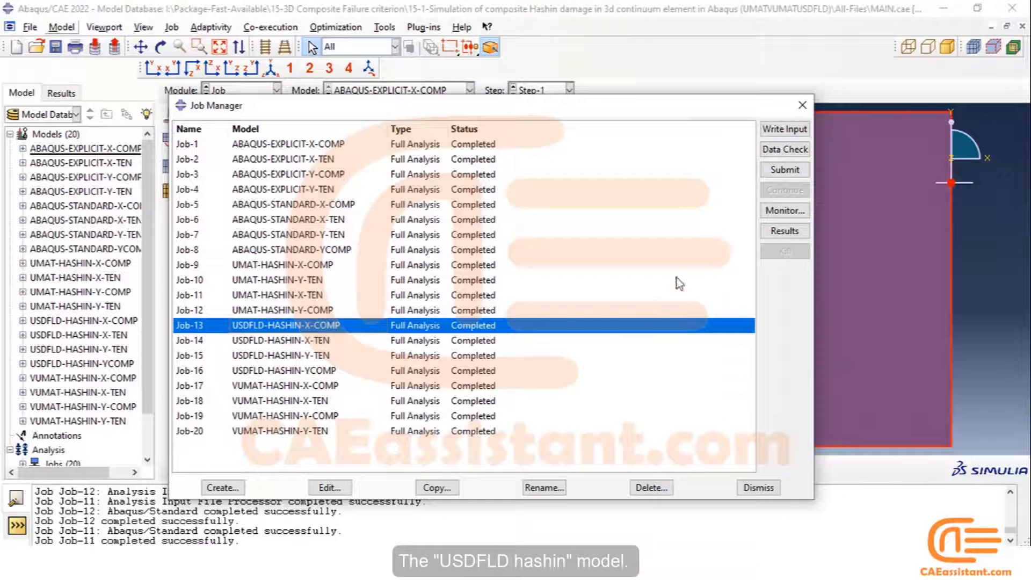
click(773, 232)
Open the results of Job-17, the VUMAT X-compression job, and plot its Mises contour.
click(252, 90)
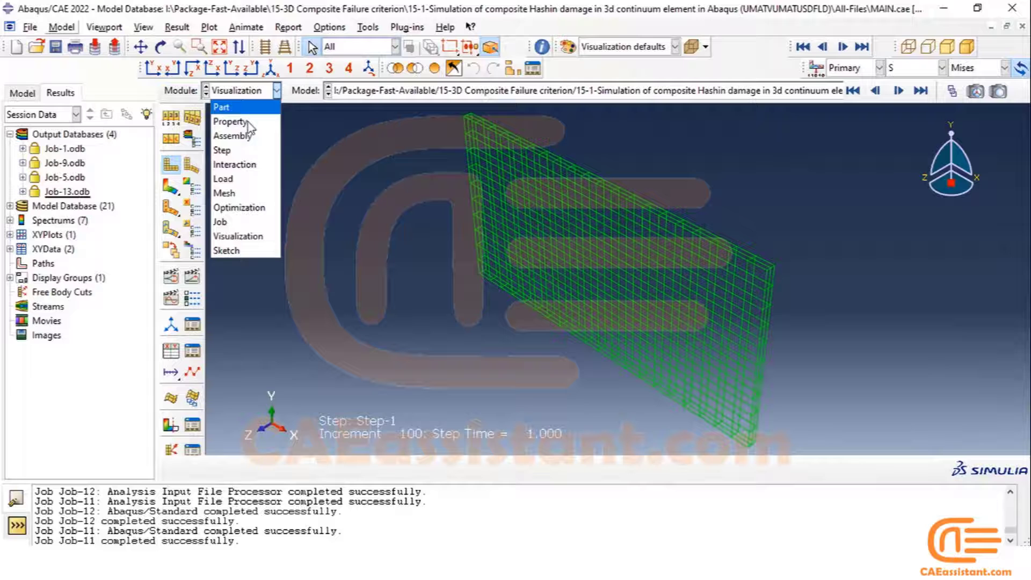
click(242, 235)
click(252, 90)
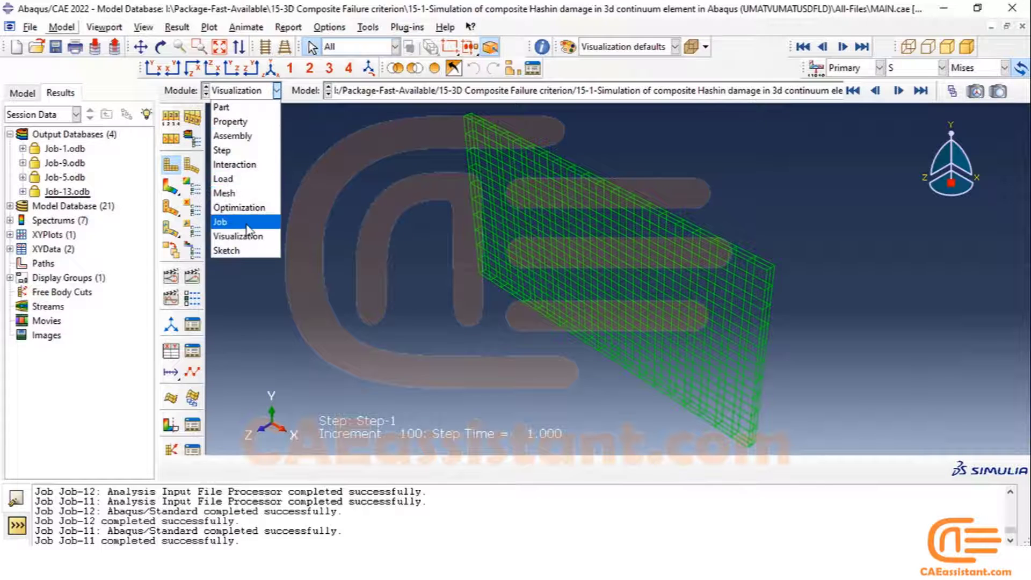
click(231, 222)
click(278, 386)
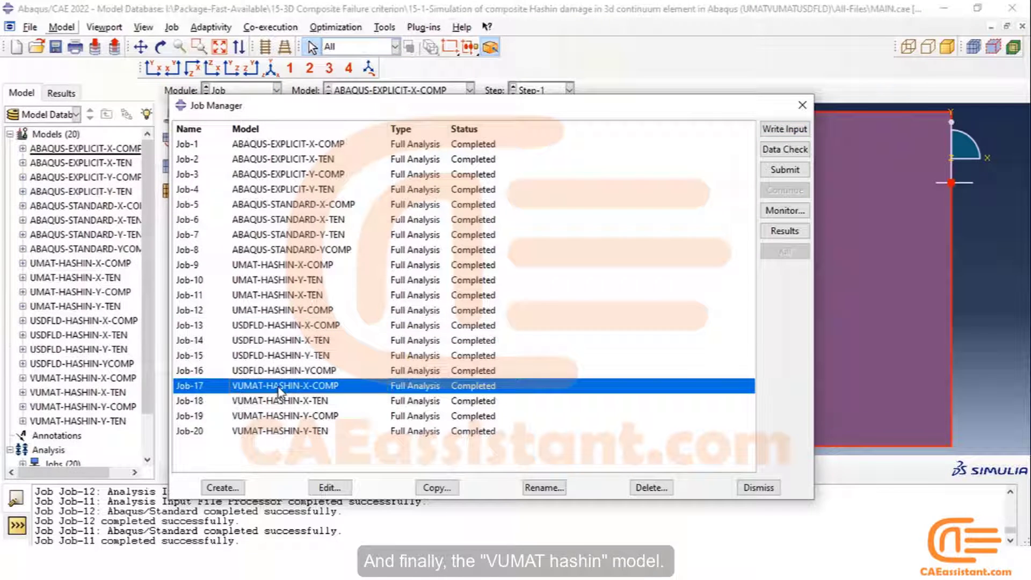
click(773, 232)
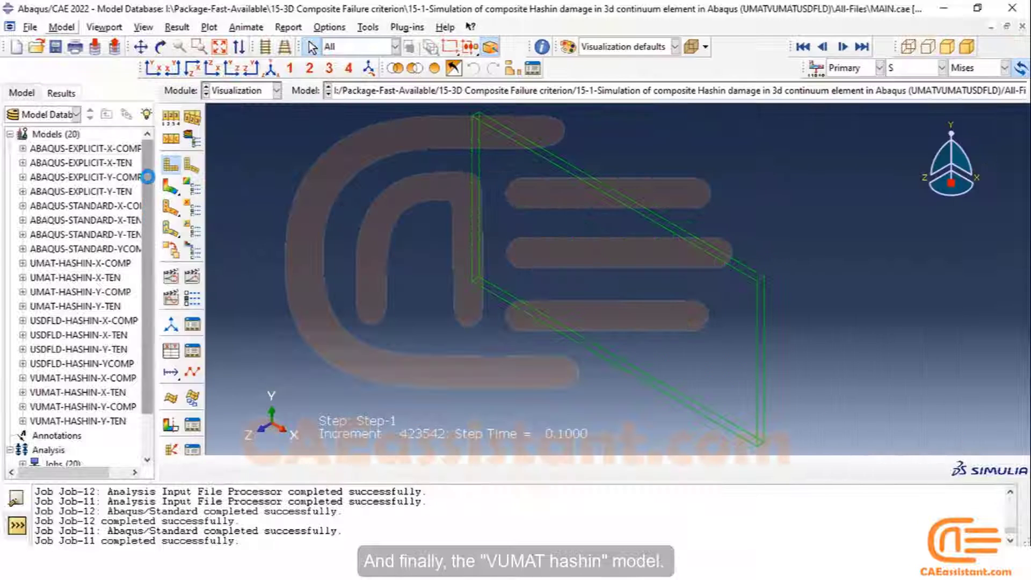
click(171, 187)
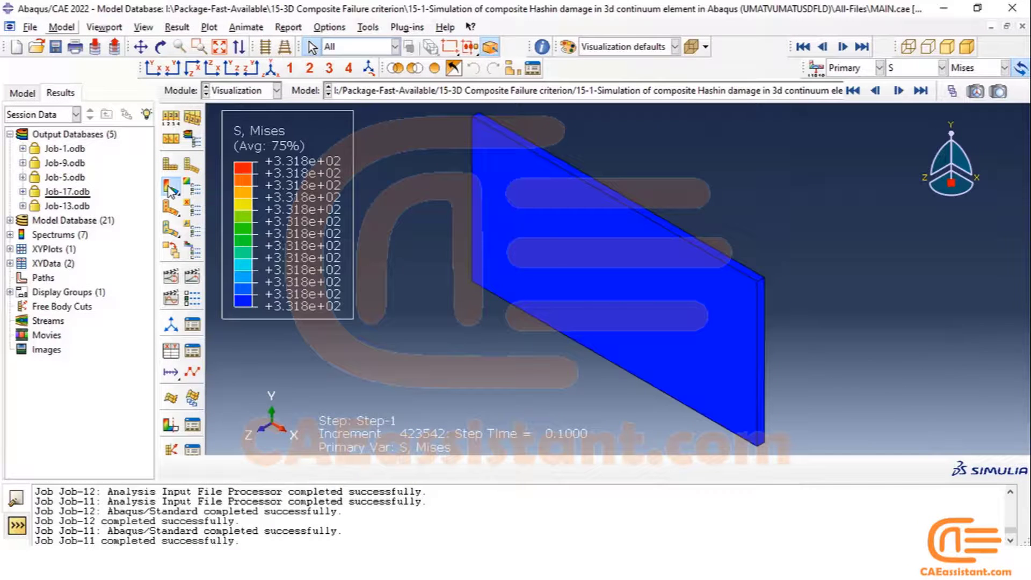
Add a third and fourth viewport and tile all four into a grid.
click(117, 32)
click(116, 32)
click(116, 32)
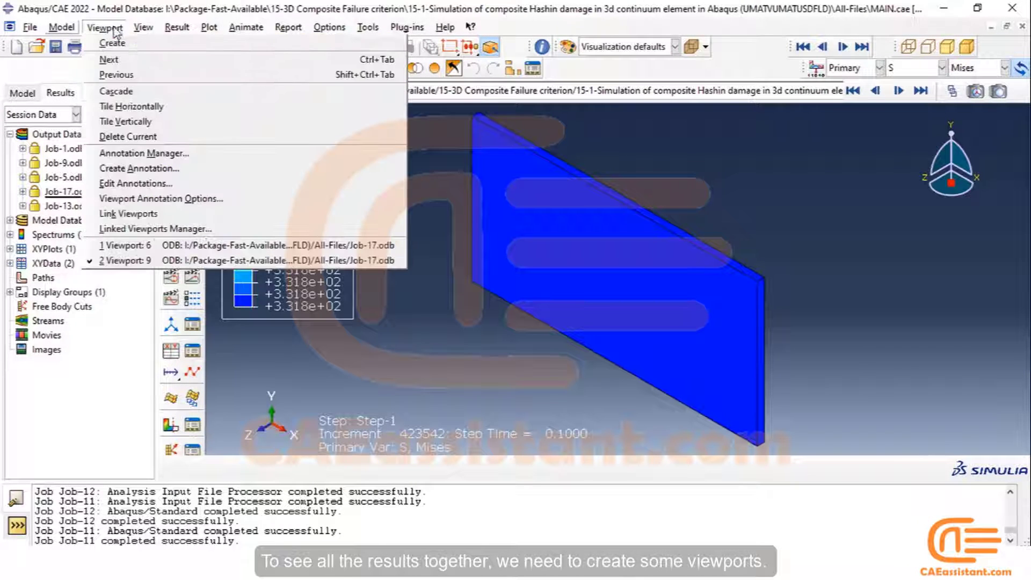
click(114, 43)
click(121, 28)
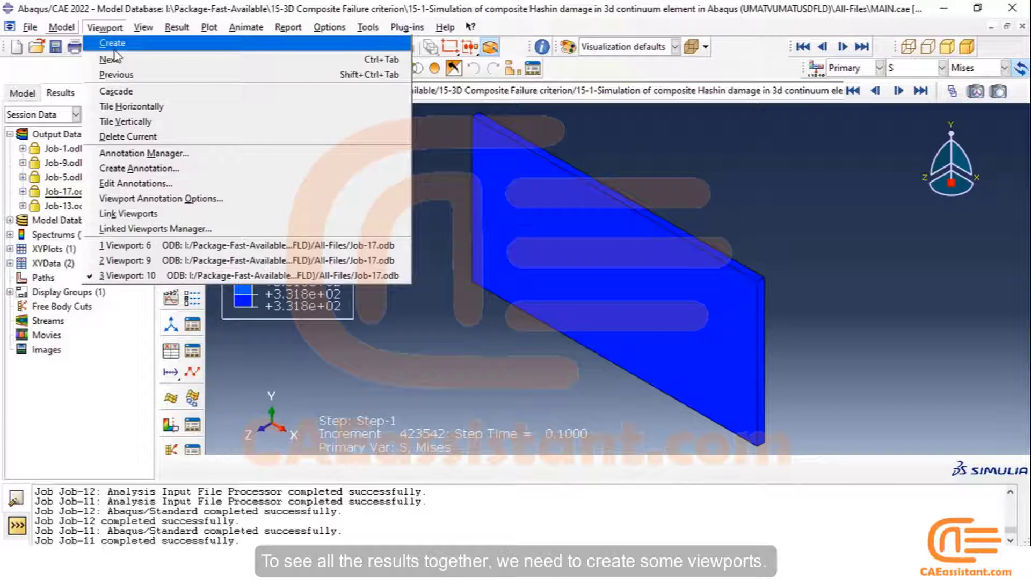
click(113, 47)
click(107, 28)
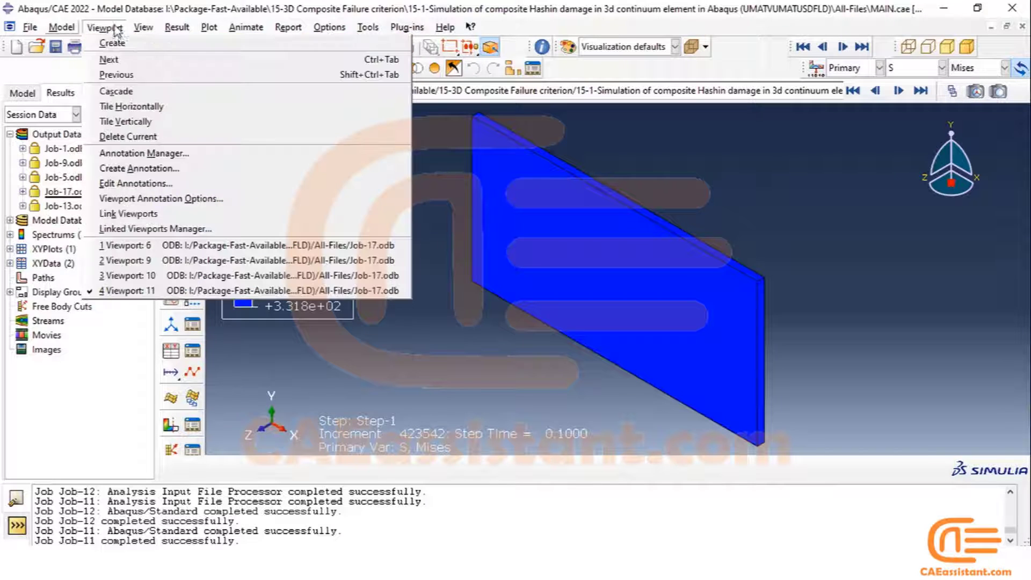
click(127, 122)
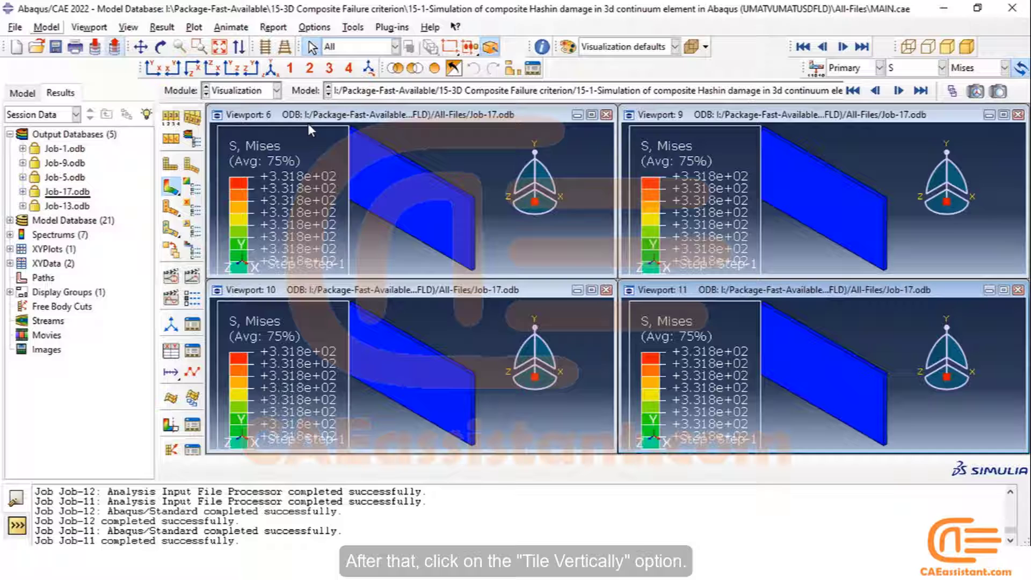
Assign Job-1 (as contours), Job-5, Job-9 and Job-13 to Viewports 6, 9, 10 and 11.
click(448, 91)
click(448, 102)
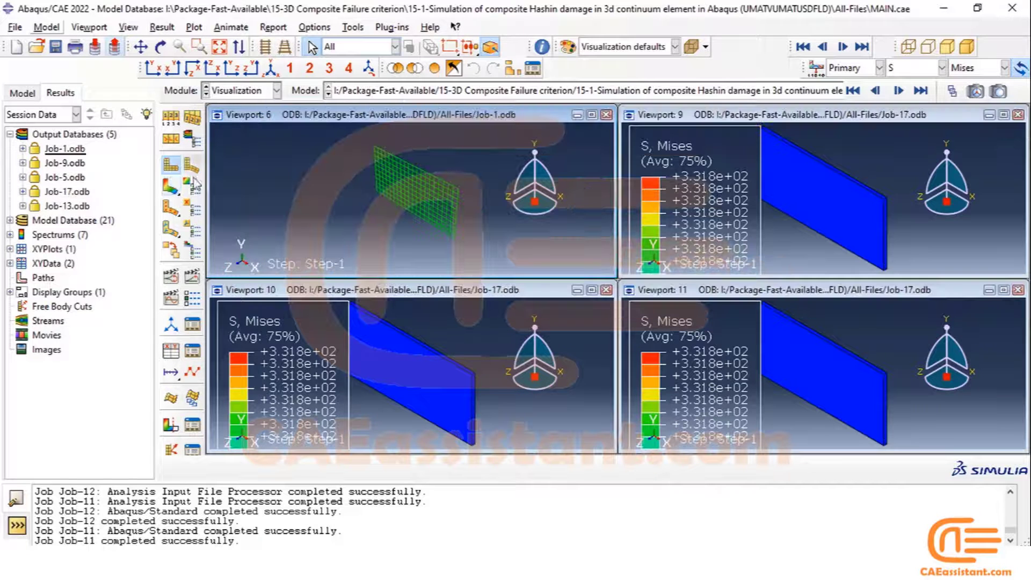
click(171, 186)
click(800, 92)
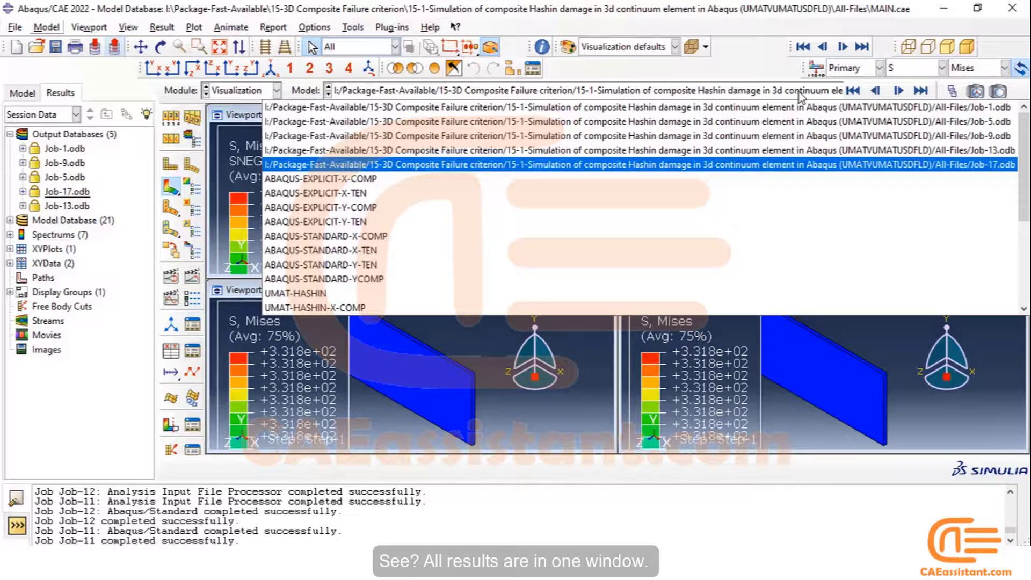
click(804, 122)
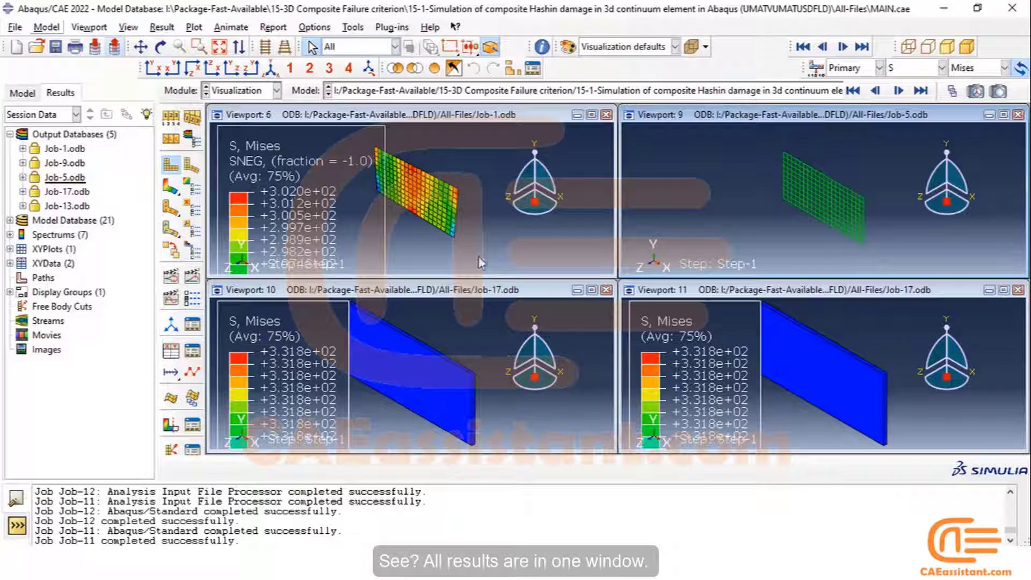
click(475, 294)
click(483, 91)
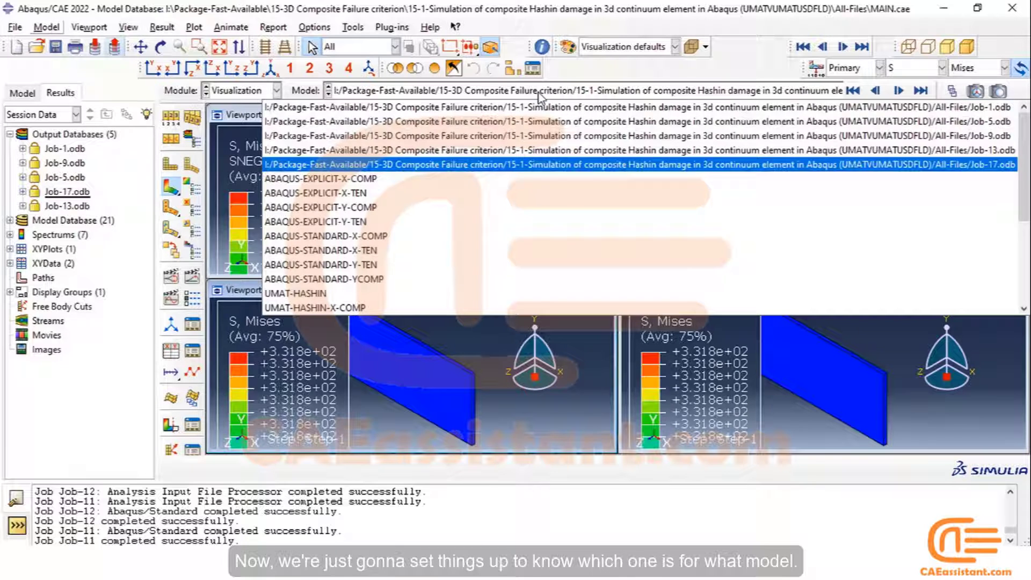
click(544, 137)
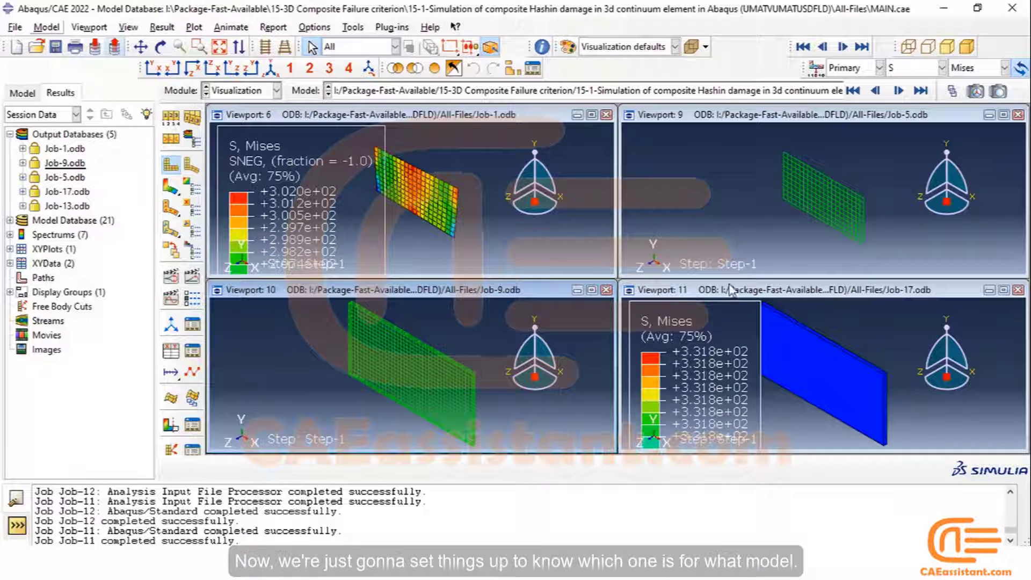
click(659, 98)
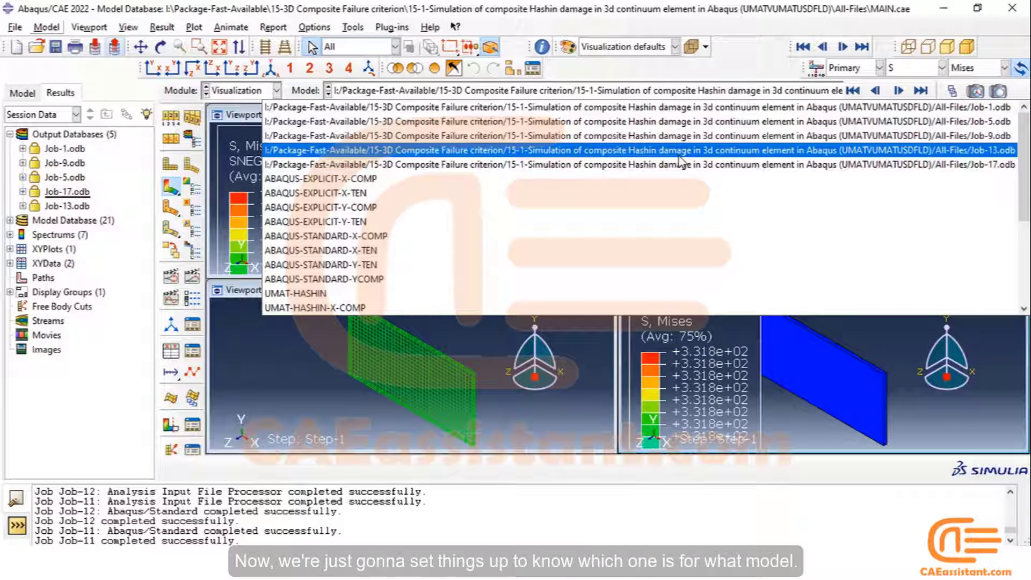
click(679, 157)
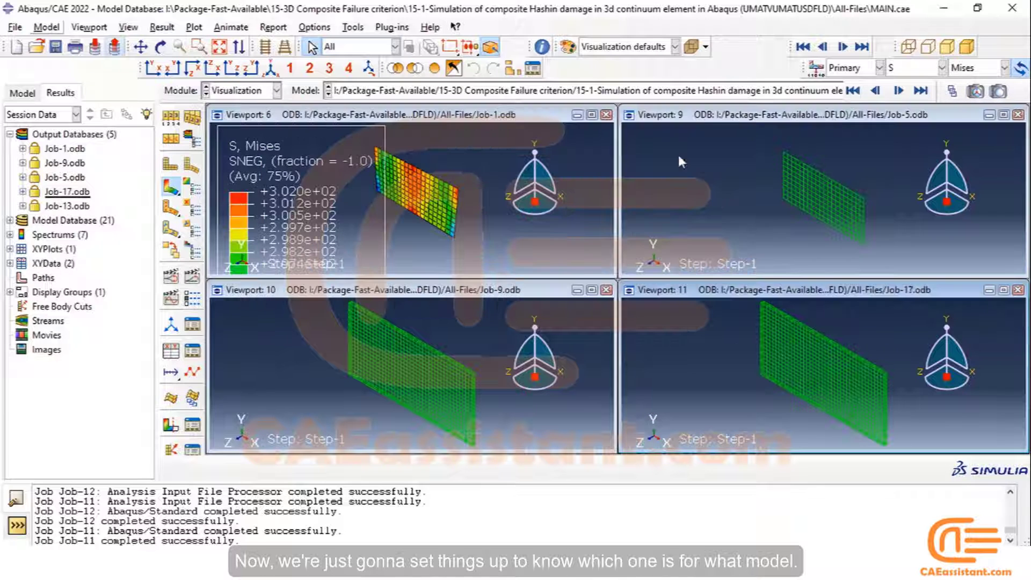
Create a fifth viewport and tile all five viewports into a grid.
click(240, 91)
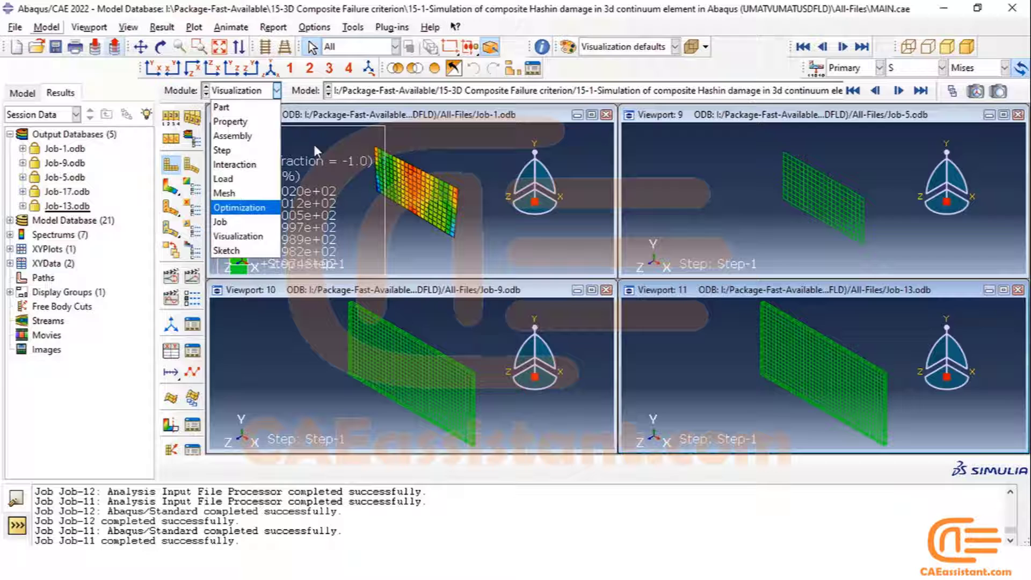
click(131, 30)
click(90, 27)
click(98, 43)
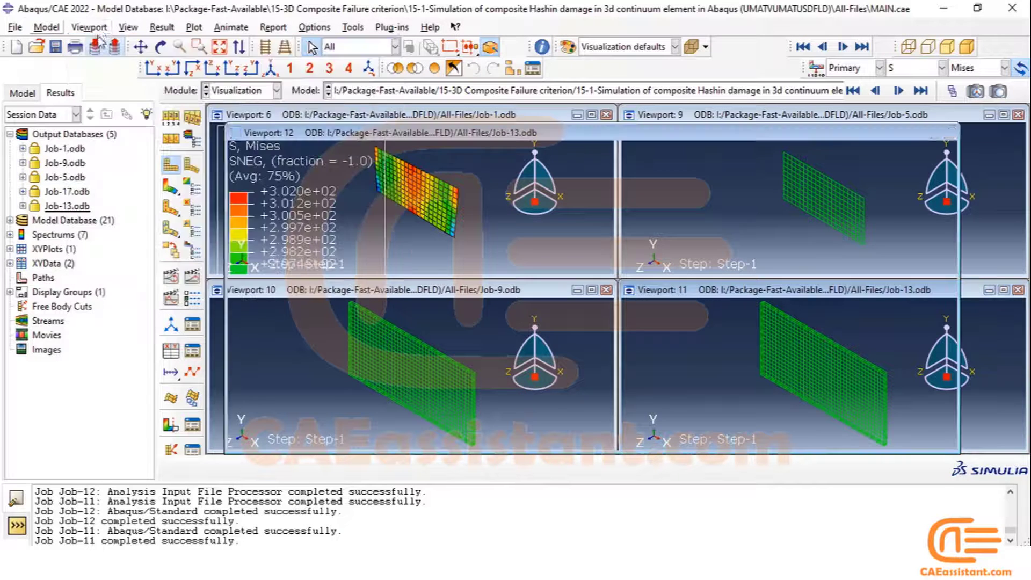
click(90, 27)
click(110, 121)
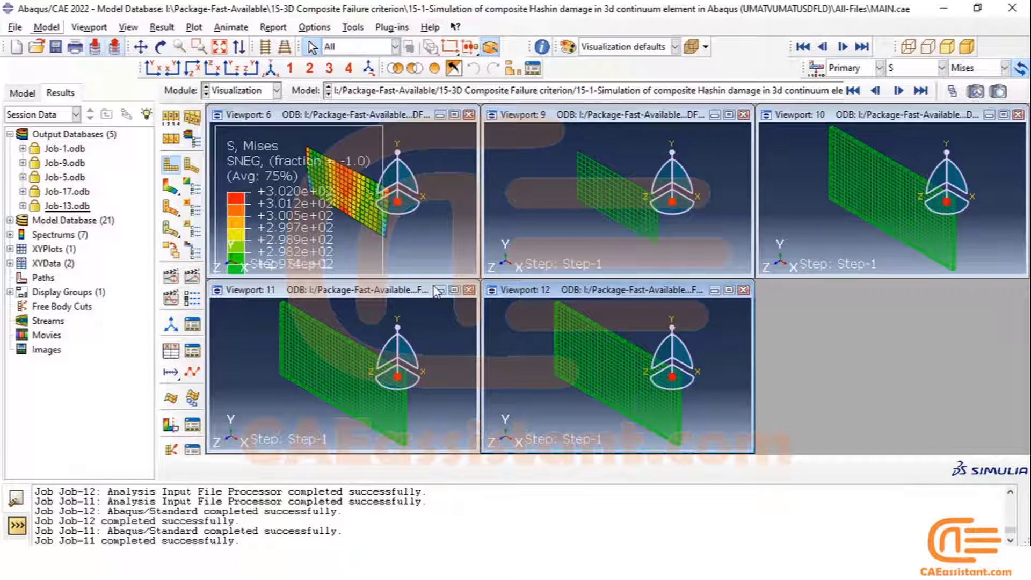
Load Job-17 into Viewport 12 and plot Mises contours in Viewports 11, 9 and 10.
click(432, 95)
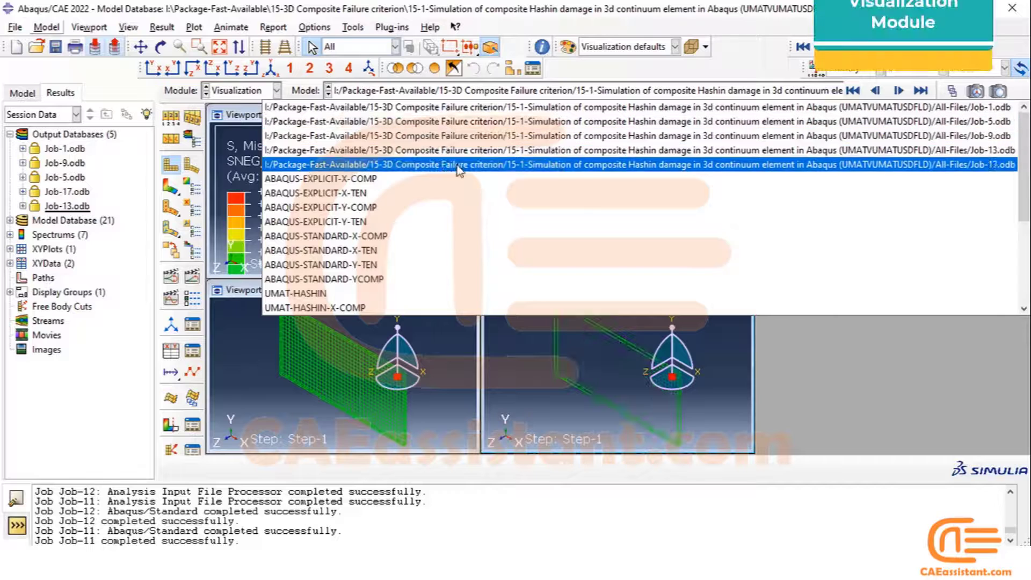
click(453, 163)
click(307, 299)
click(170, 186)
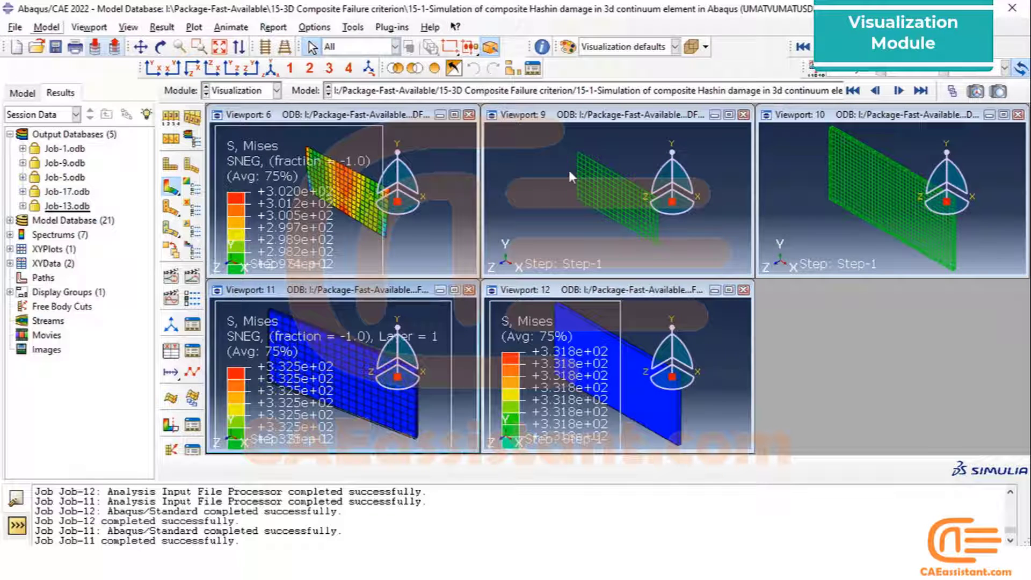
click(886, 121)
click(171, 185)
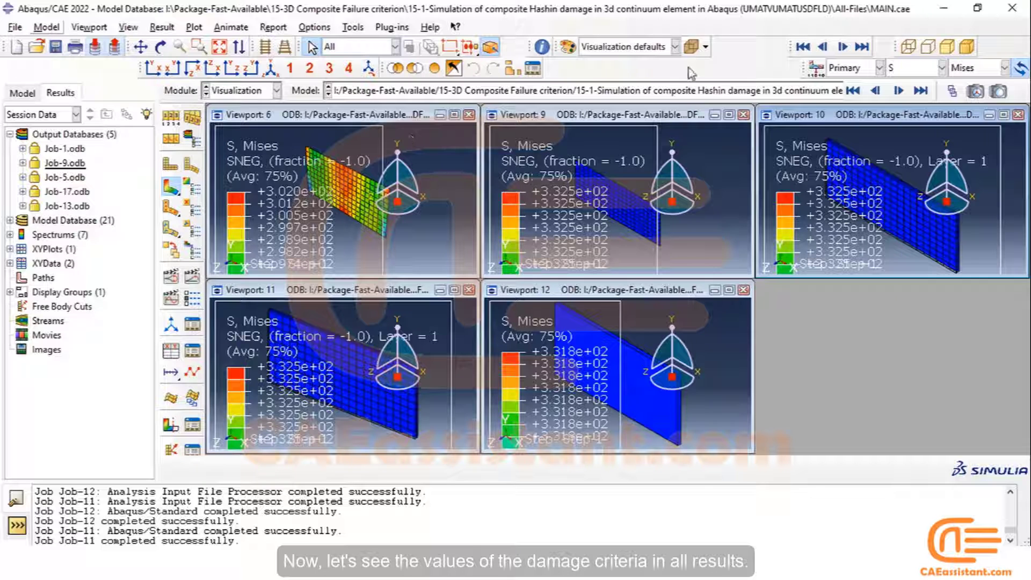
Show the TSAIH criterion in Viewports 6 and 9 for the Abaqus jobs.
click(341, 121)
click(910, 68)
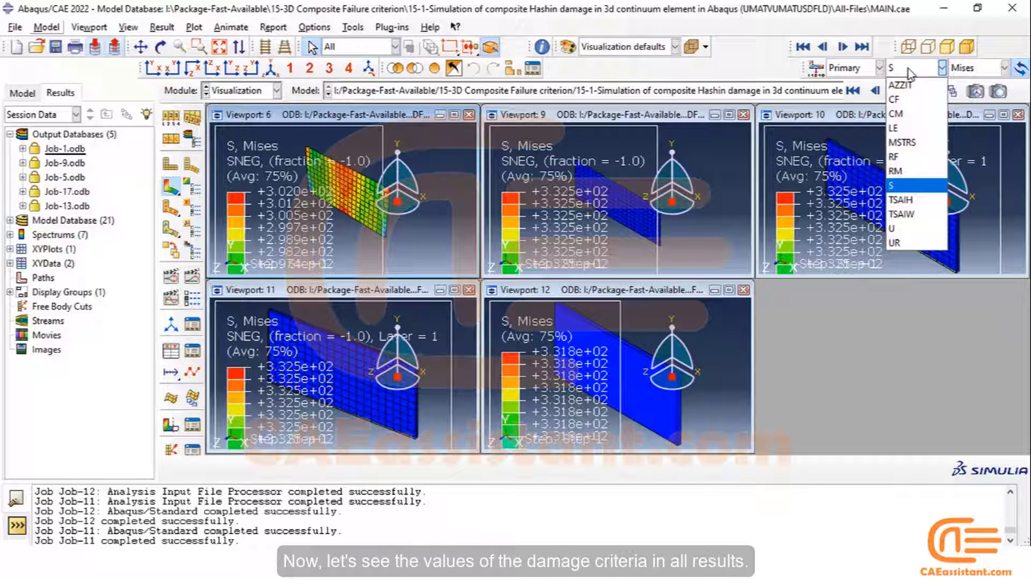
click(922, 201)
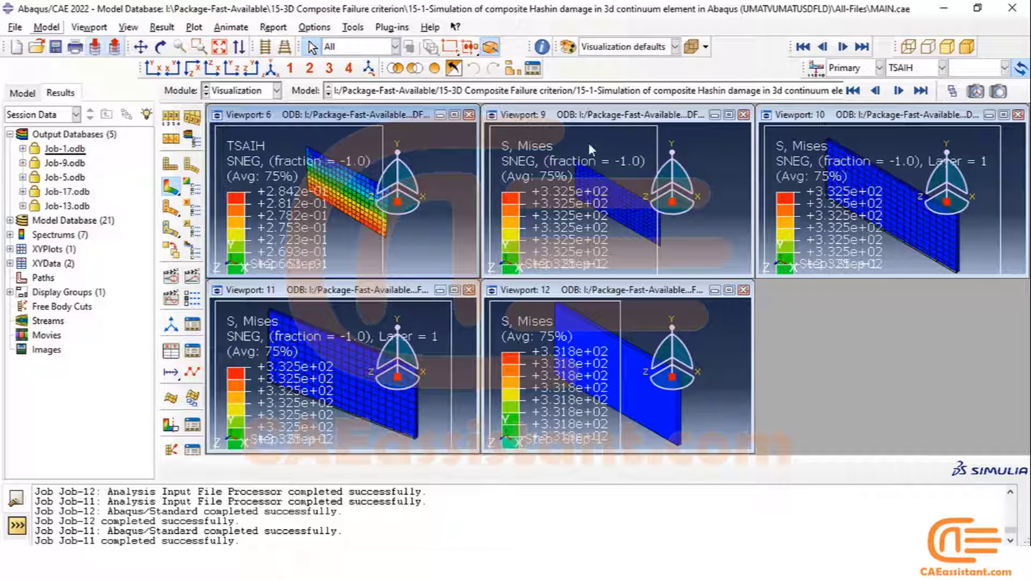
click(623, 108)
click(912, 68)
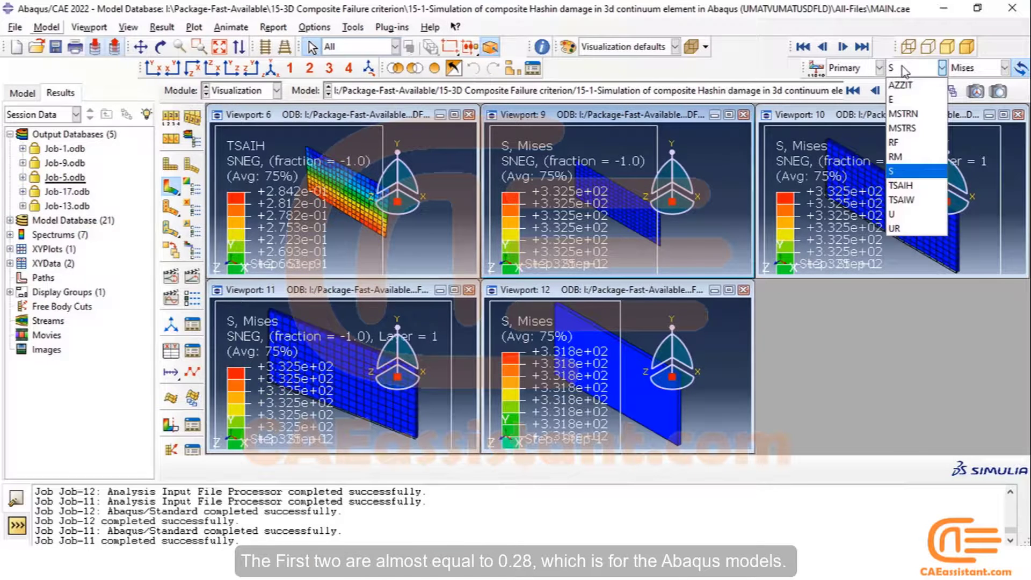
click(906, 179)
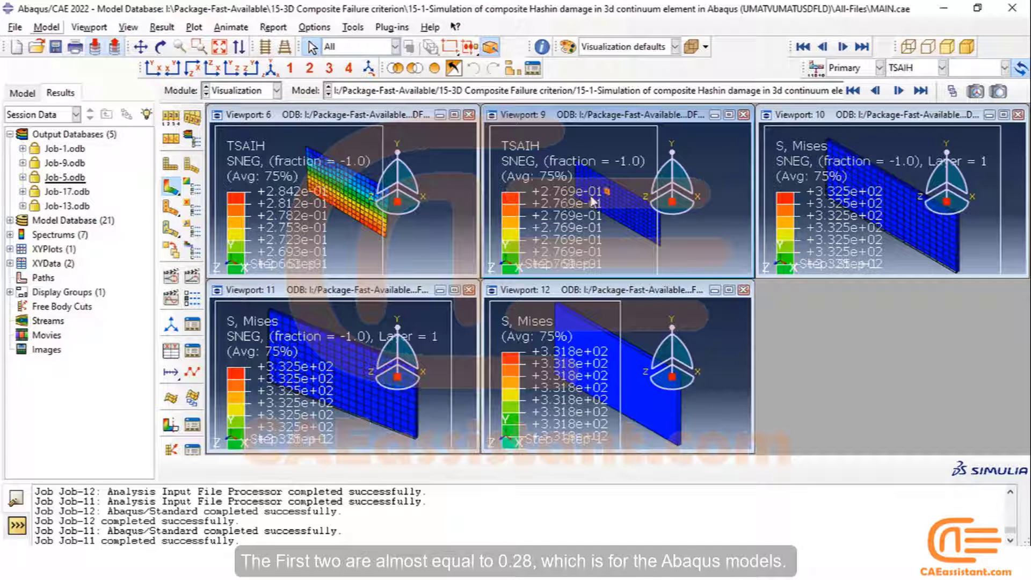
Show SDV6 in Viewports 10, 11 and 12 for the subroutine jobs.
click(837, 116)
click(908, 68)
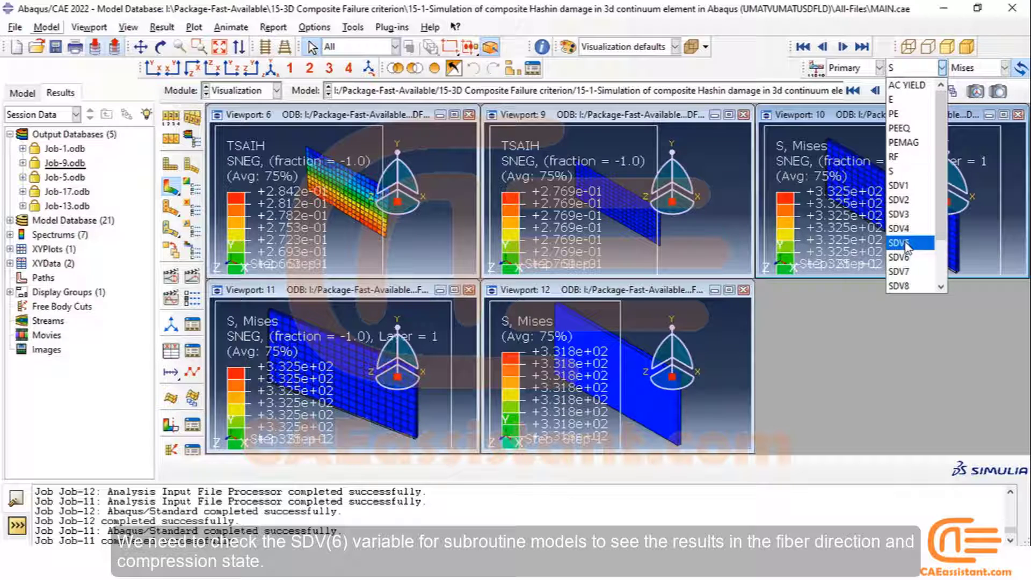
click(905, 257)
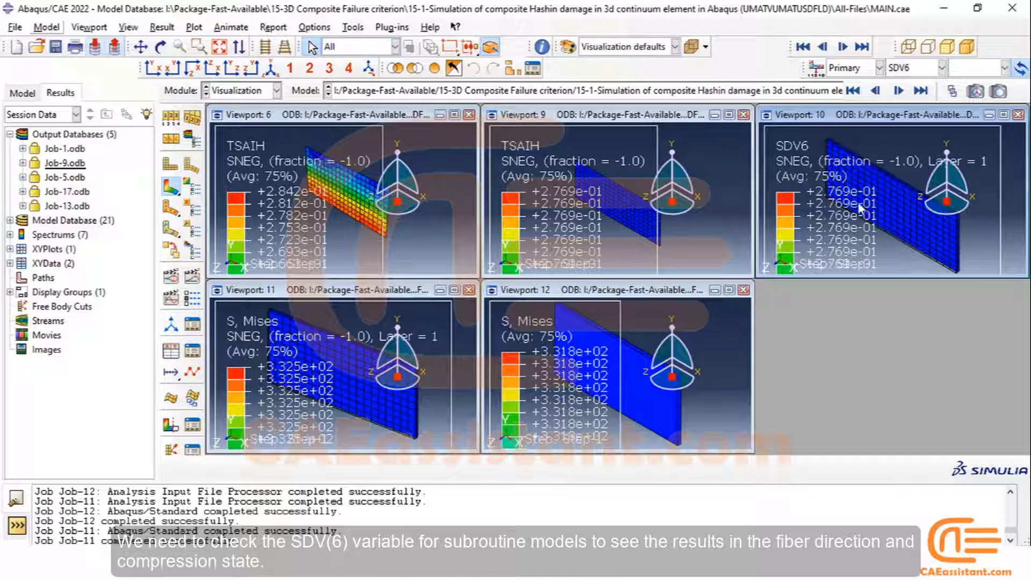
click(339, 290)
click(919, 69)
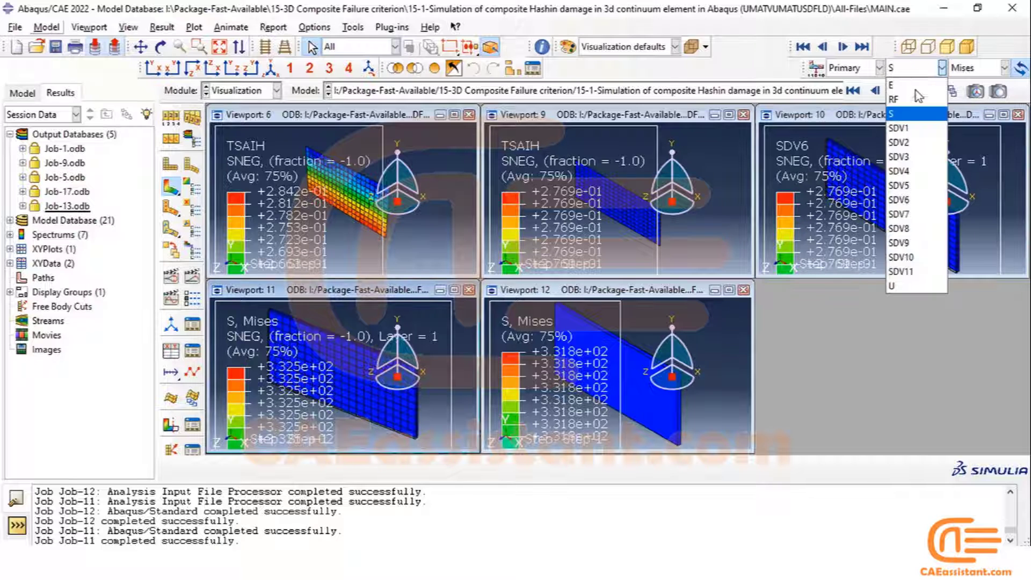
click(921, 201)
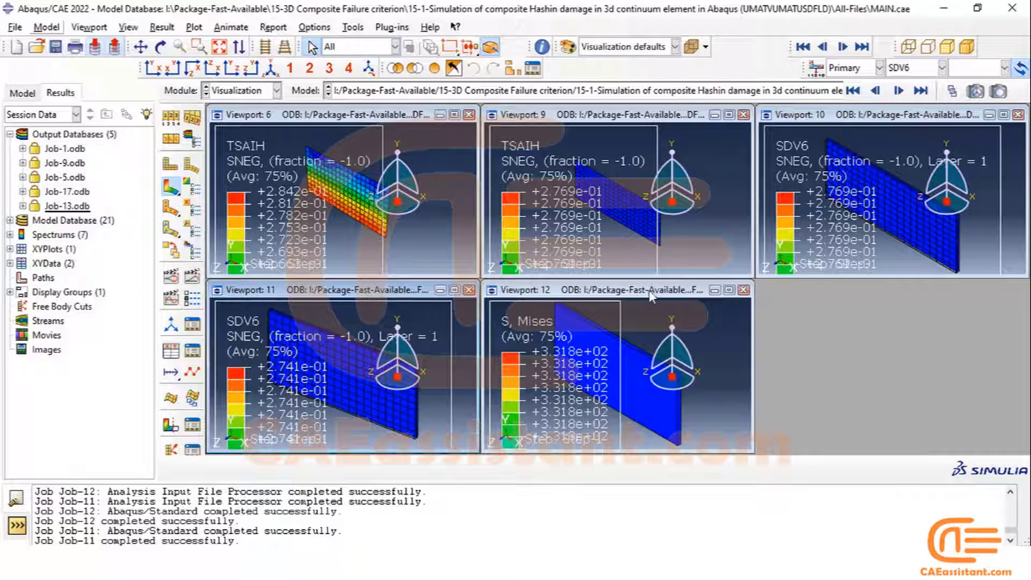
click(651, 297)
click(919, 69)
click(913, 203)
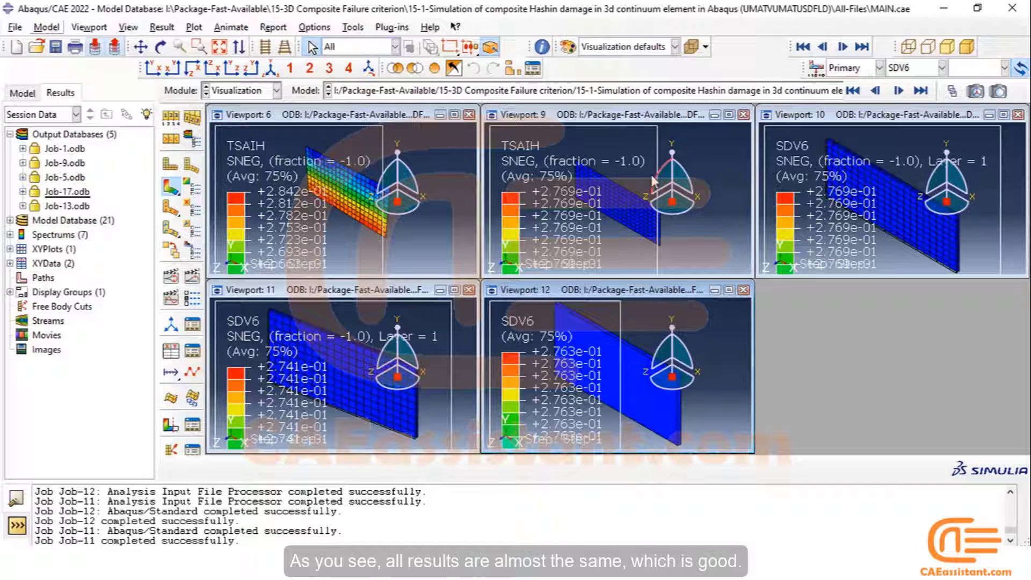
click(248, 91)
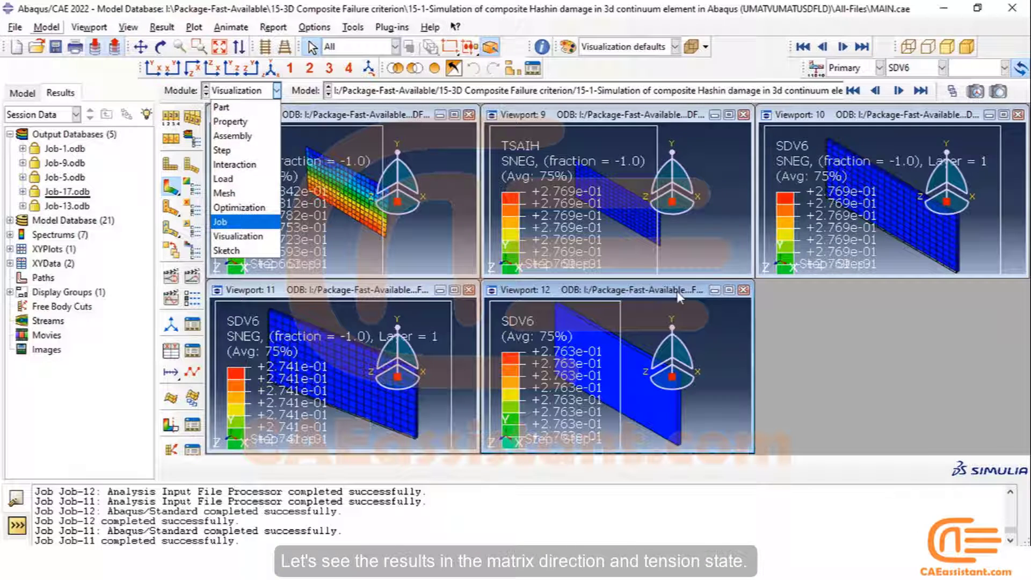
Close all five loaded result databases.
click(64, 148)
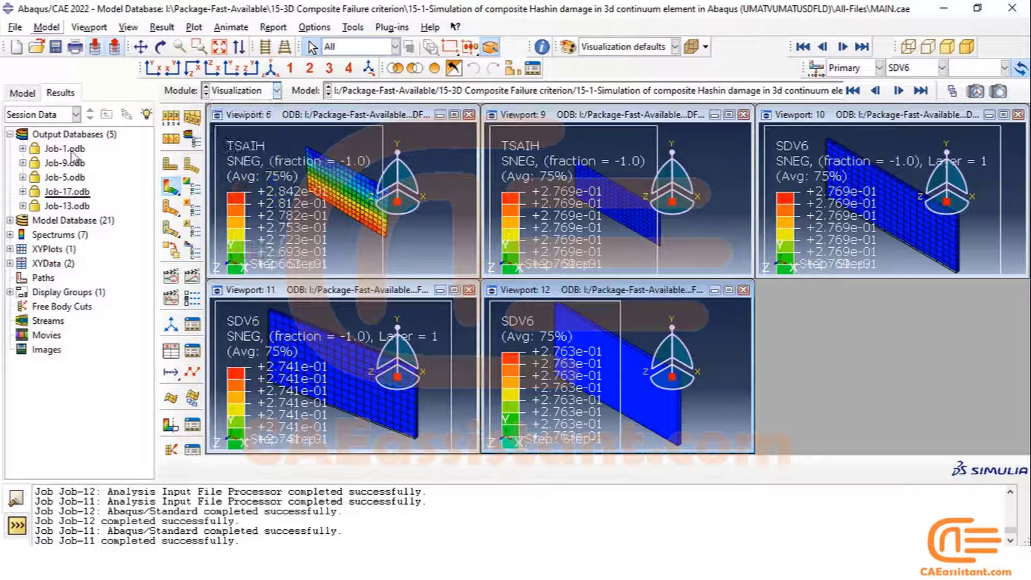
drag(65, 149, 64, 205)
right_click(65, 208)
click(94, 228)
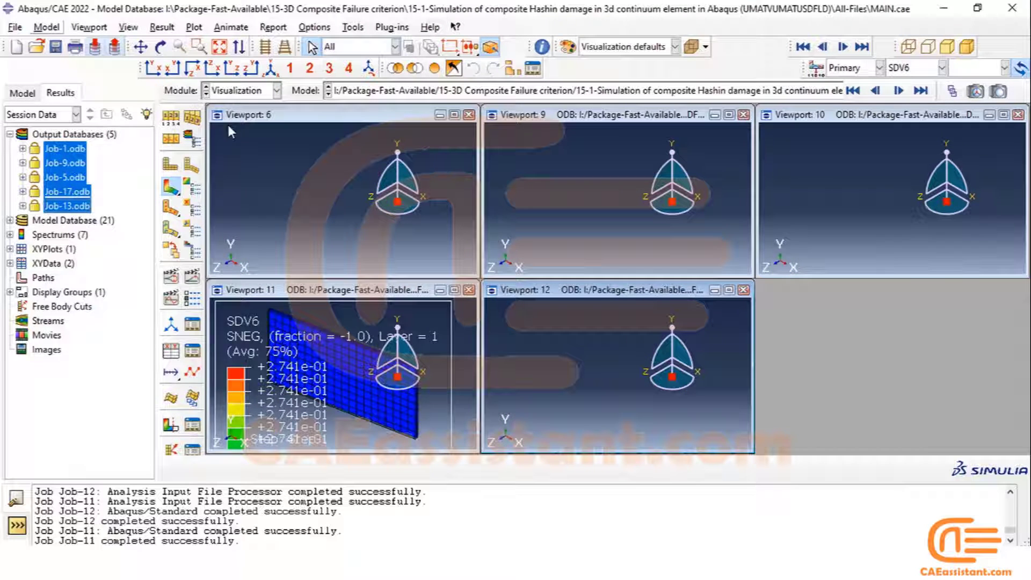
Open the results of Job-4 and Job-7 from the Job module's job list.
click(253, 91)
click(222, 222)
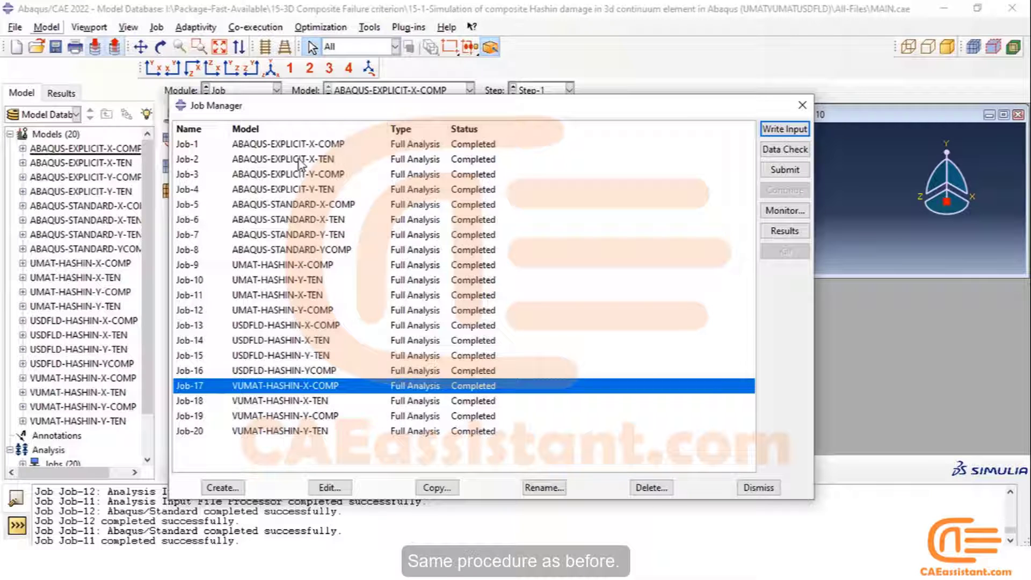
click(298, 190)
click(776, 235)
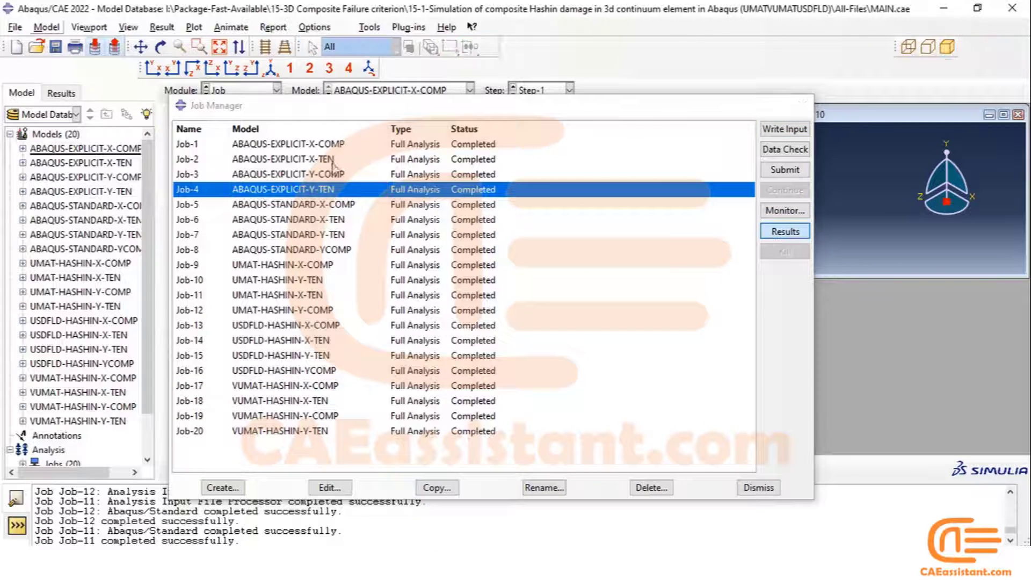
click(235, 92)
click(224, 215)
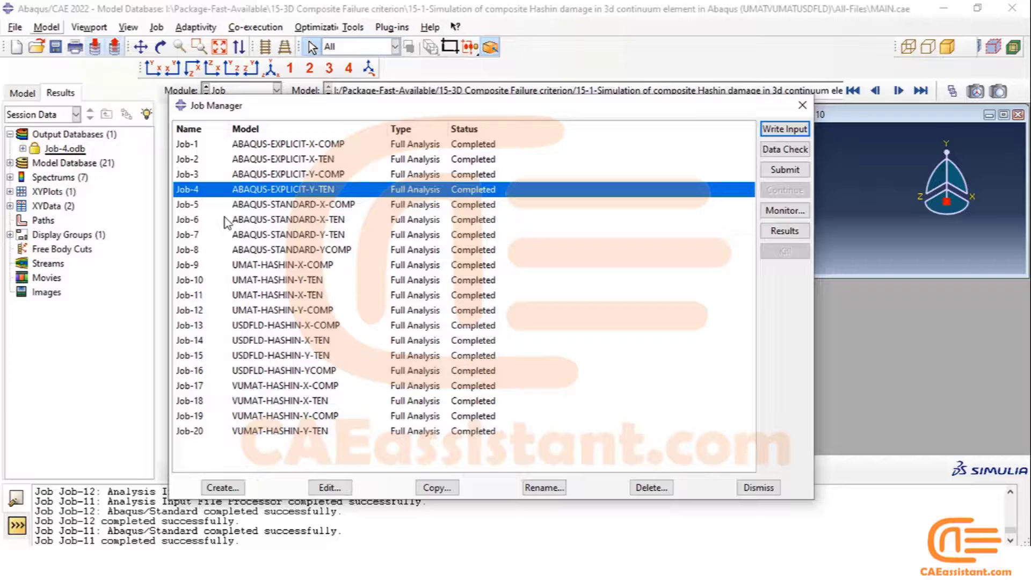
click(315, 236)
click(785, 231)
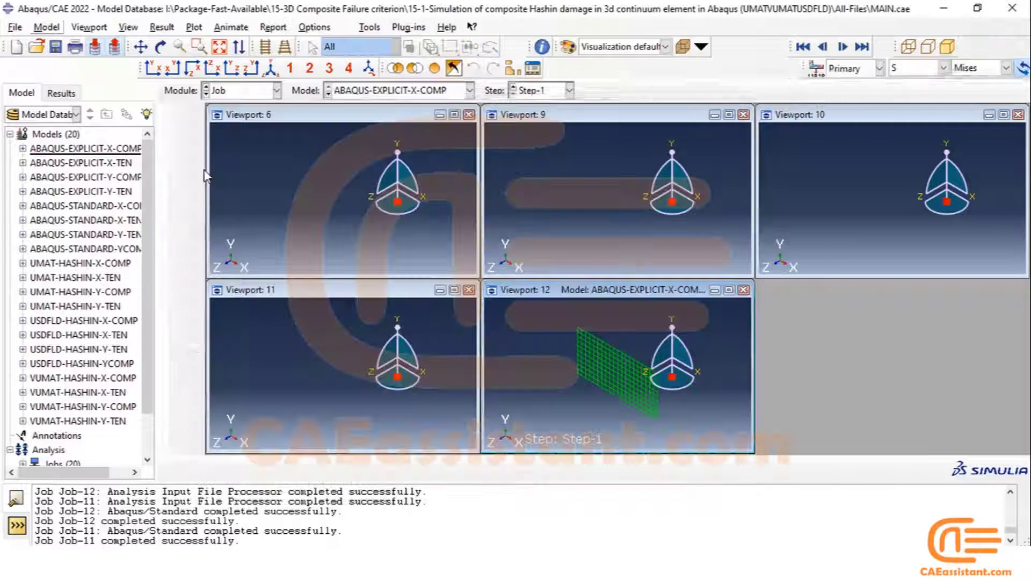
Open the next job's results, then Job-10's, closing its job settings unchanged.
click(241, 90)
click(240, 216)
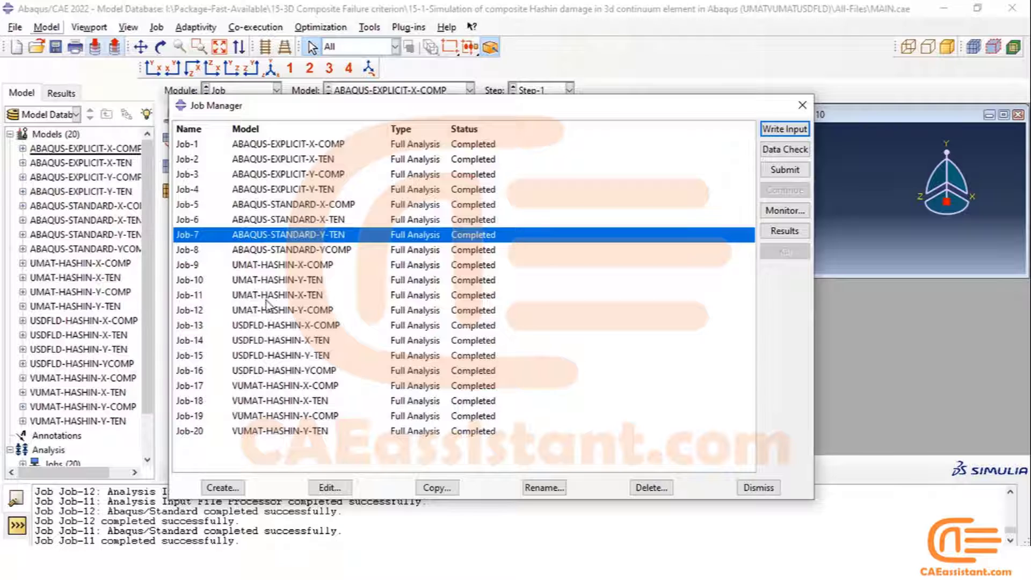
click(275, 292)
click(785, 231)
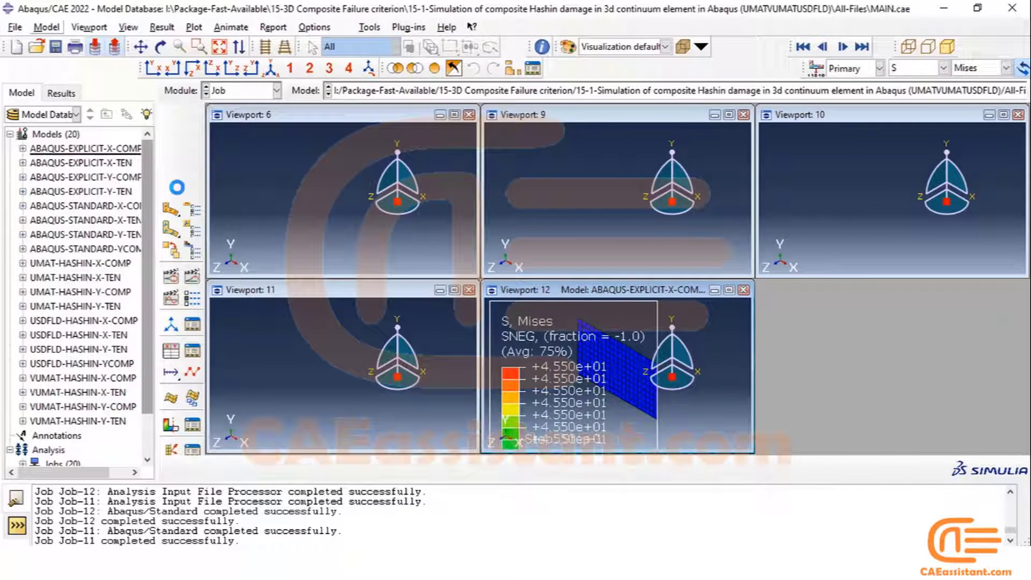
click(241, 90)
click(236, 218)
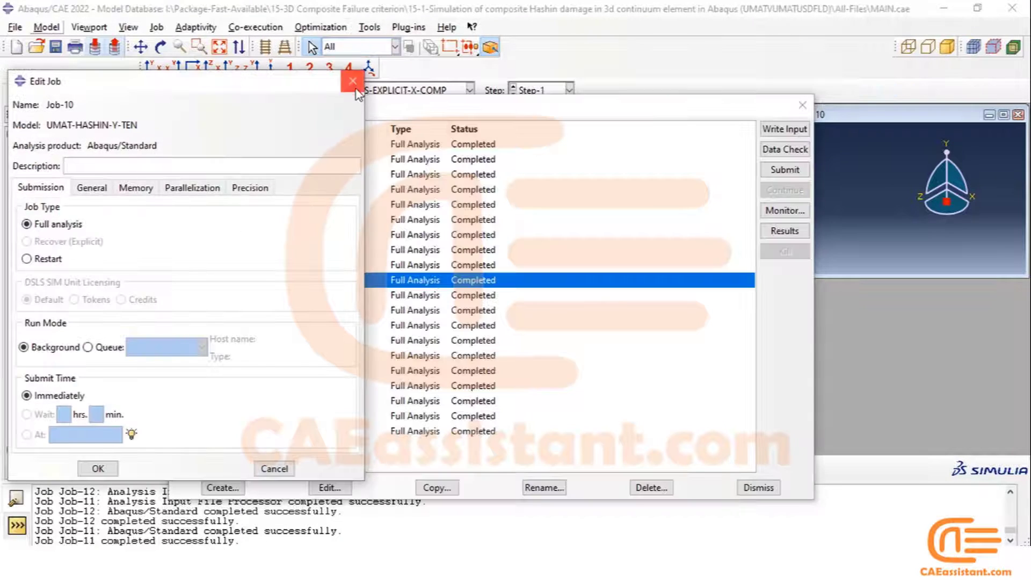
click(355, 86)
click(783, 231)
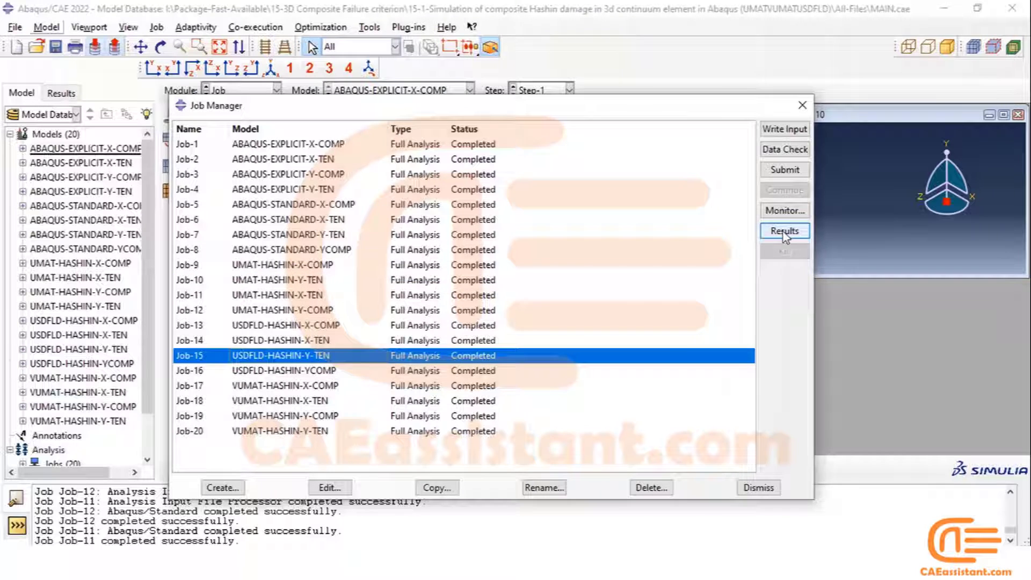
Open Job-20's results and display Job-4's results in Viewport 6.
click(247, 90)
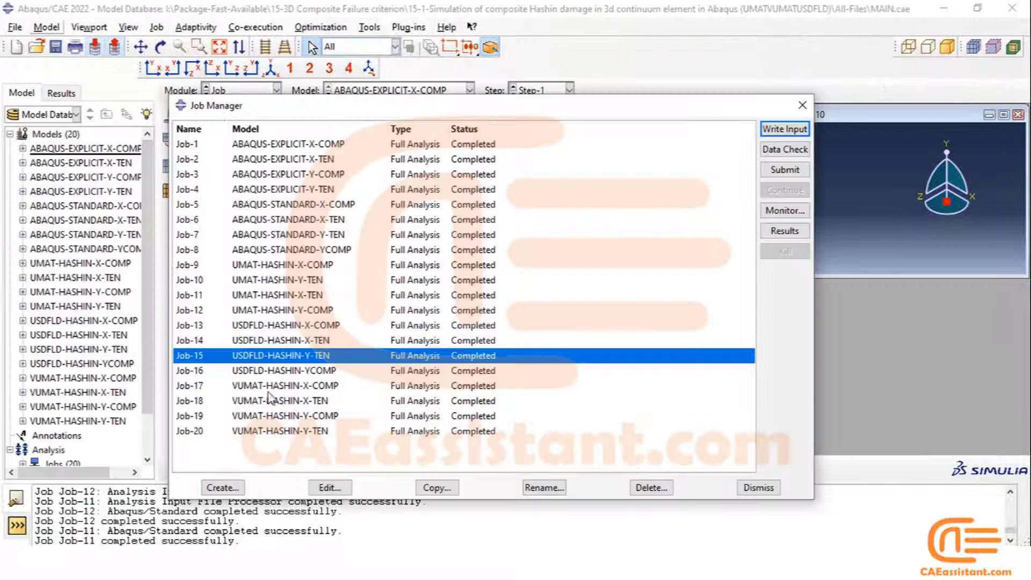
click(271, 415)
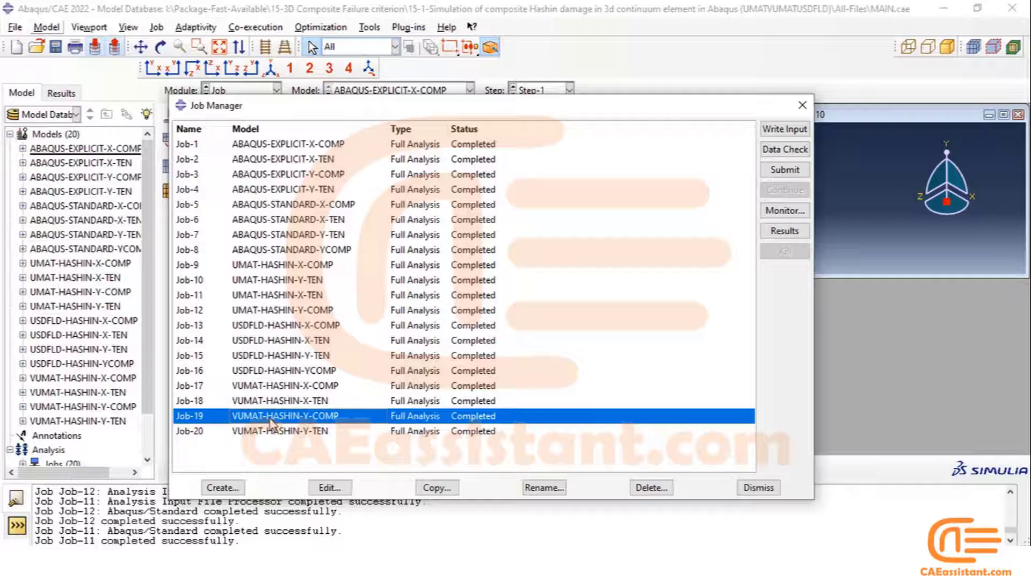
click(273, 430)
click(785, 231)
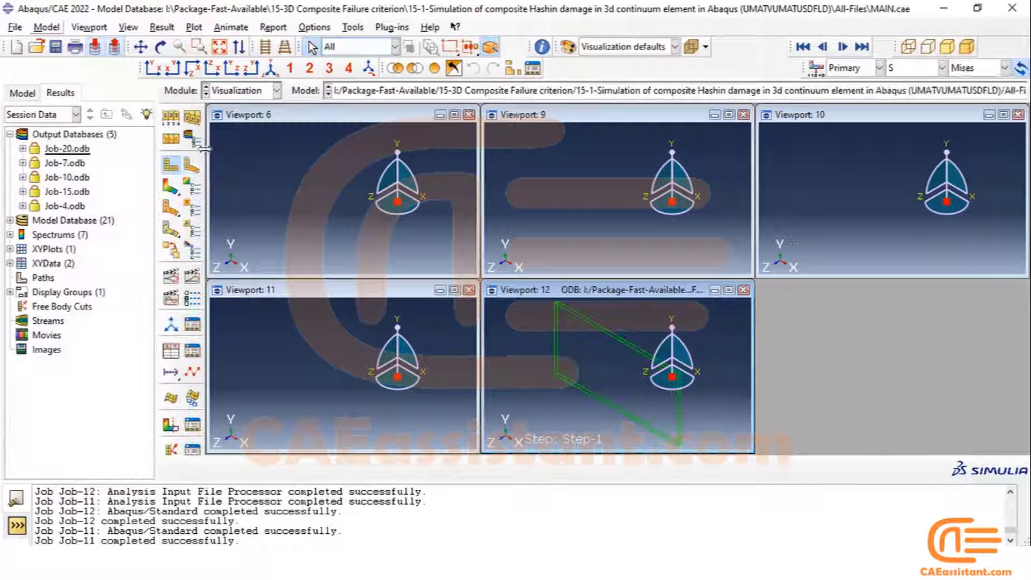
click(499, 90)
click(498, 107)
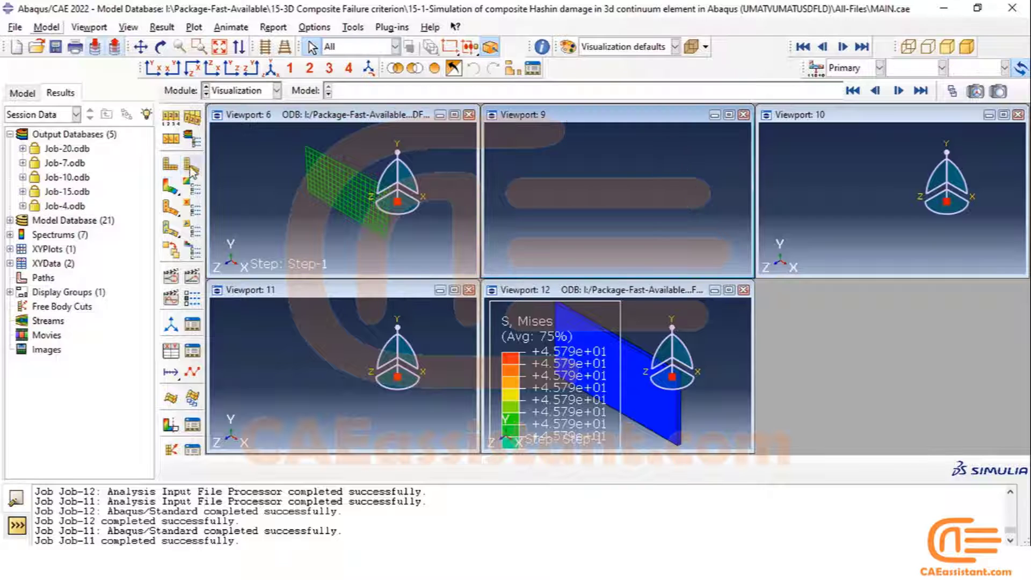
Plot Mises contours for Job-4 in Viewport 6 and Job-7 in Viewport 9.
click(171, 186)
click(534, 90)
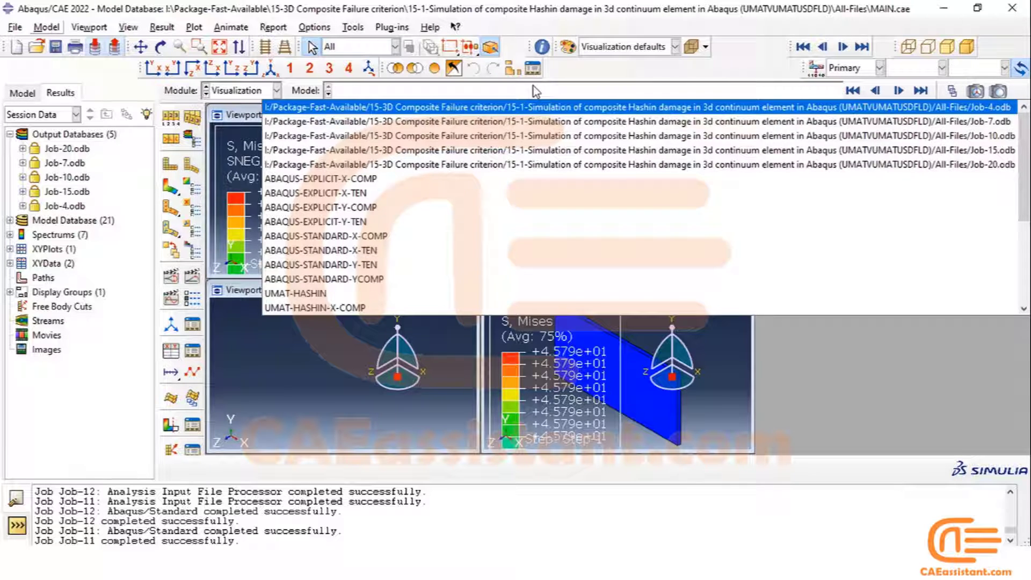
scroll(551, 134, down, 1)
click(553, 137)
click(170, 186)
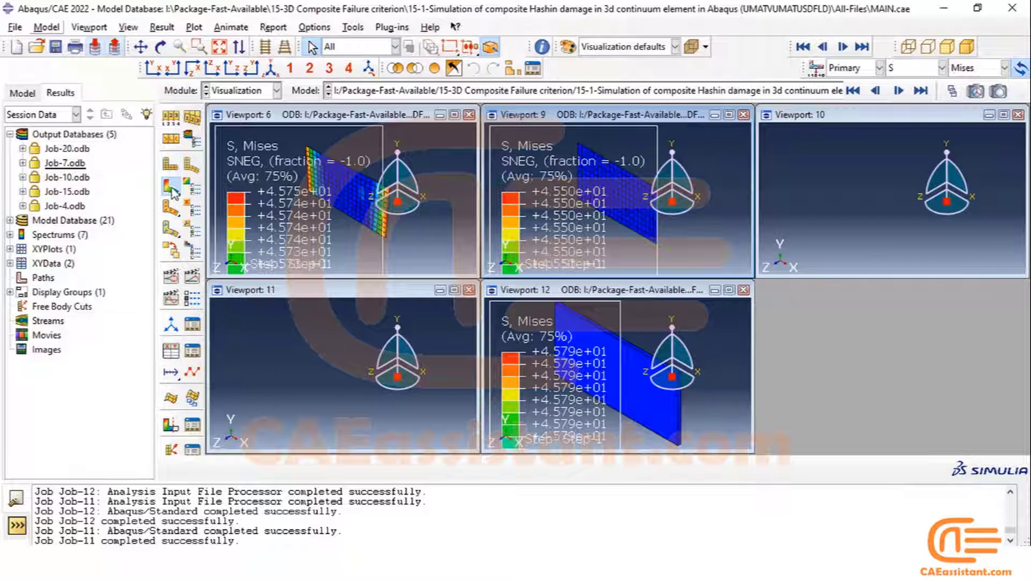
Load Job-10 into Viewport 10 and Job-15 into Viewport 11, each as Mises contours.
click(820, 119)
click(534, 90)
click(589, 128)
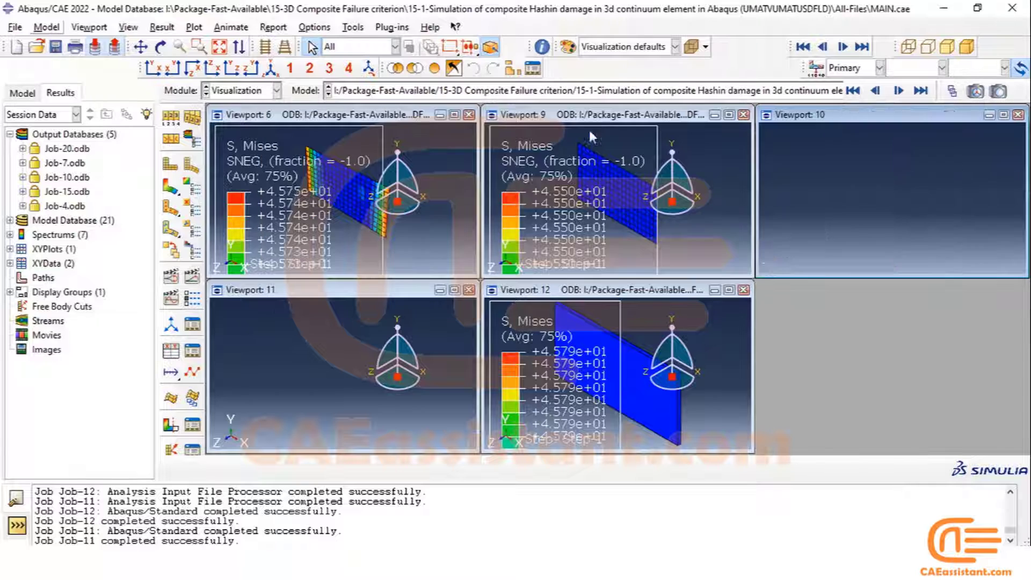
click(170, 187)
click(336, 292)
click(534, 90)
click(552, 138)
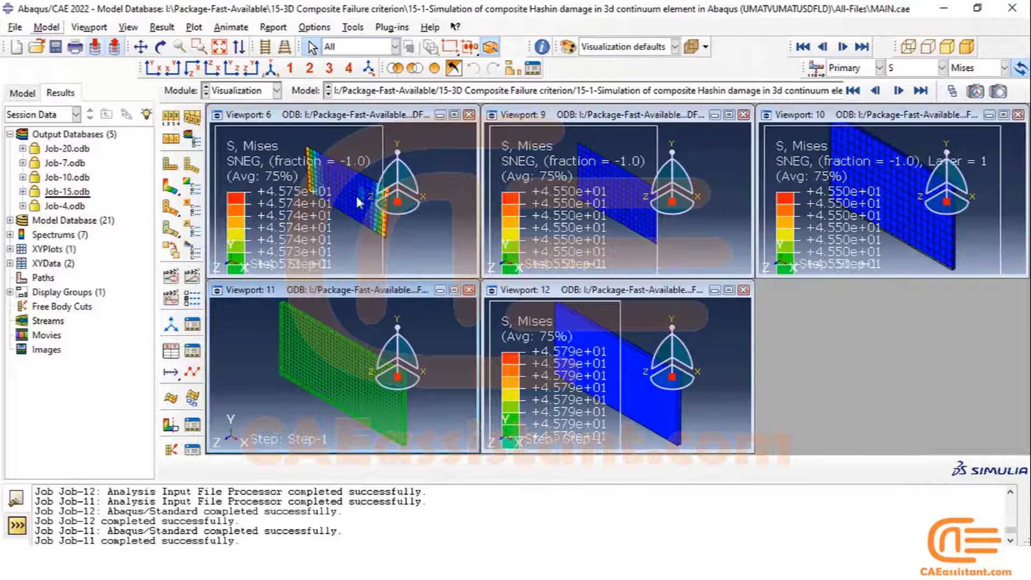
click(171, 186)
Keep Job-20's results in Viewport 12.
click(616, 290)
click(720, 90)
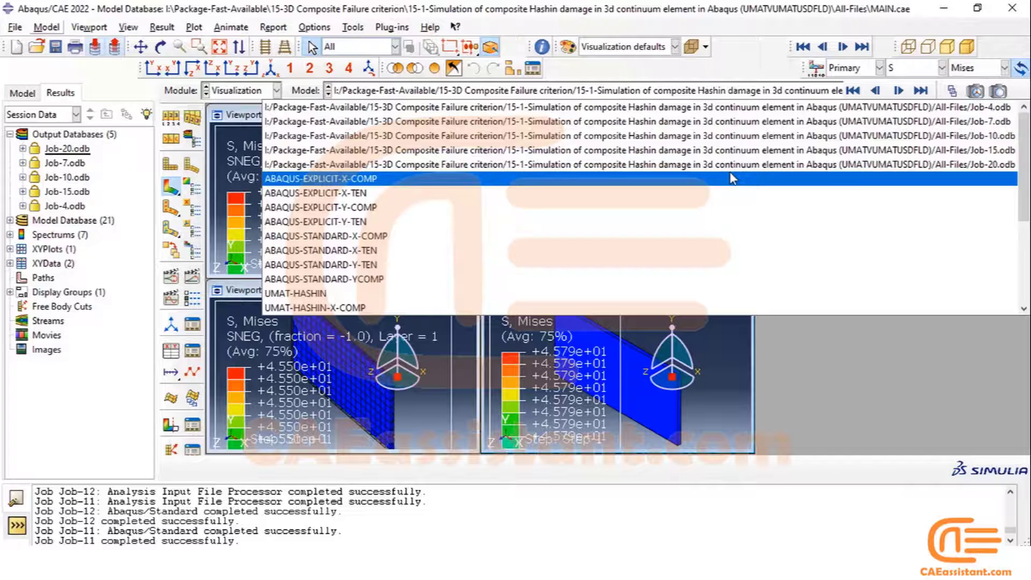
scroll(650, 293, down, 3)
click(650, 298)
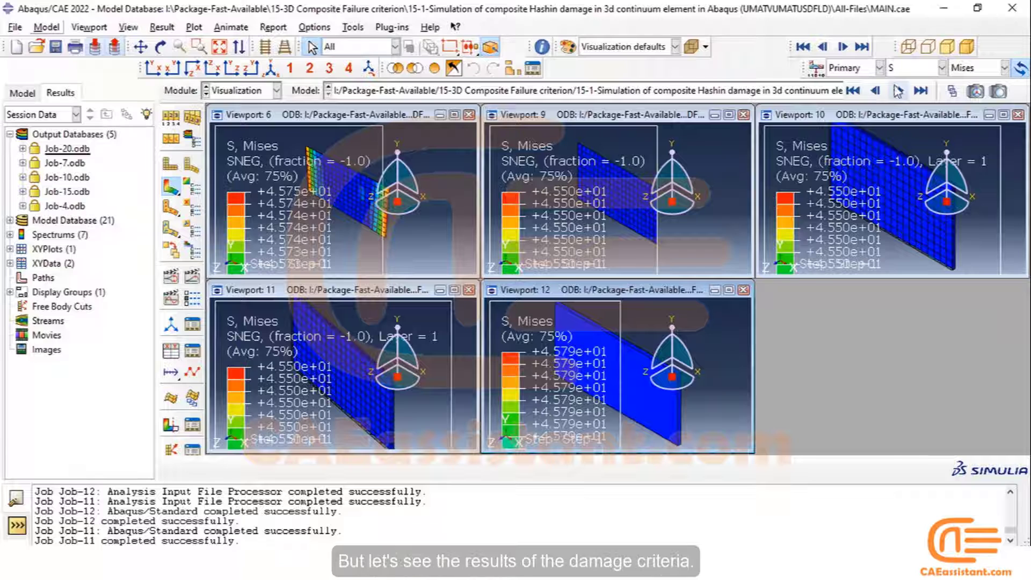
Plot TSAIH in Viewports 6 and 9 for the Abaqus Y-tension jobs.
click(908, 68)
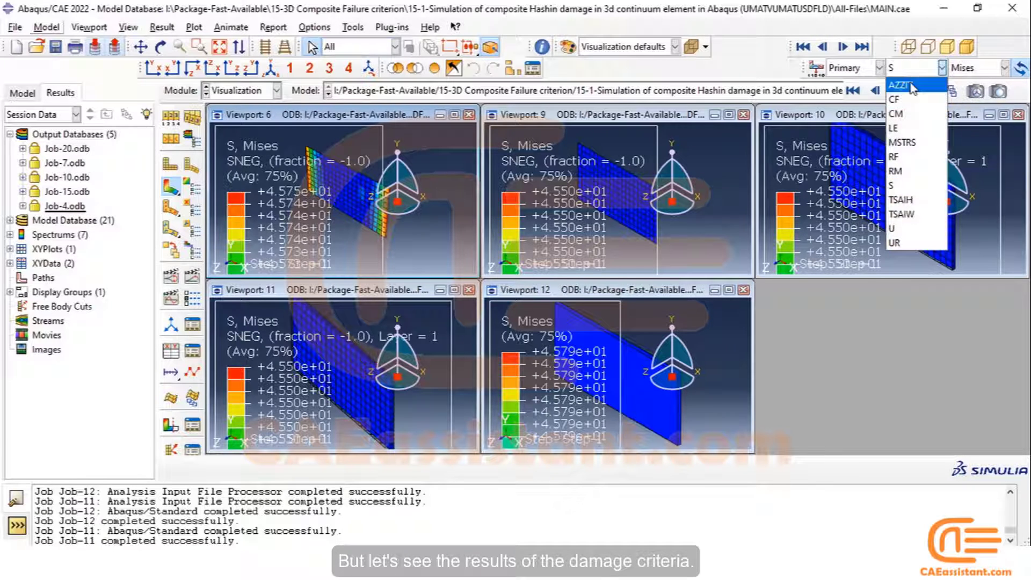
click(908, 209)
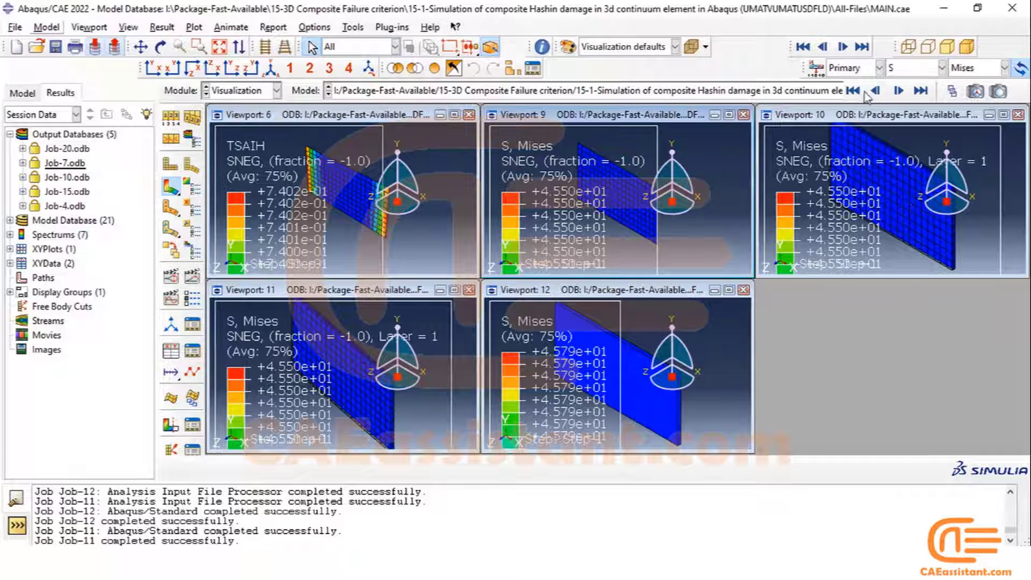
click(910, 68)
click(901, 186)
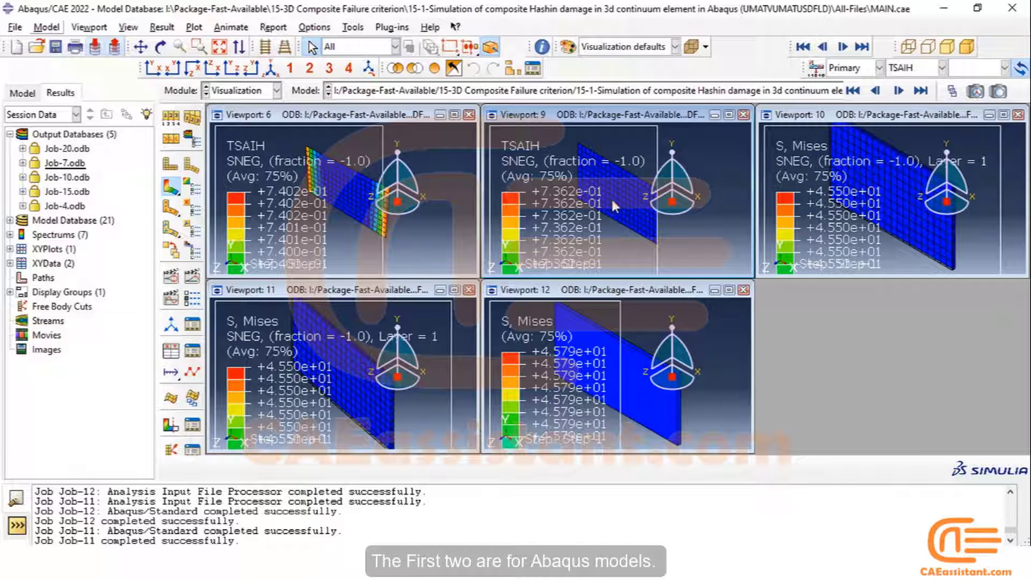
Plot SDV7 in Viewports 10, 11 and 12 for the subroutine jobs.
click(855, 119)
click(911, 68)
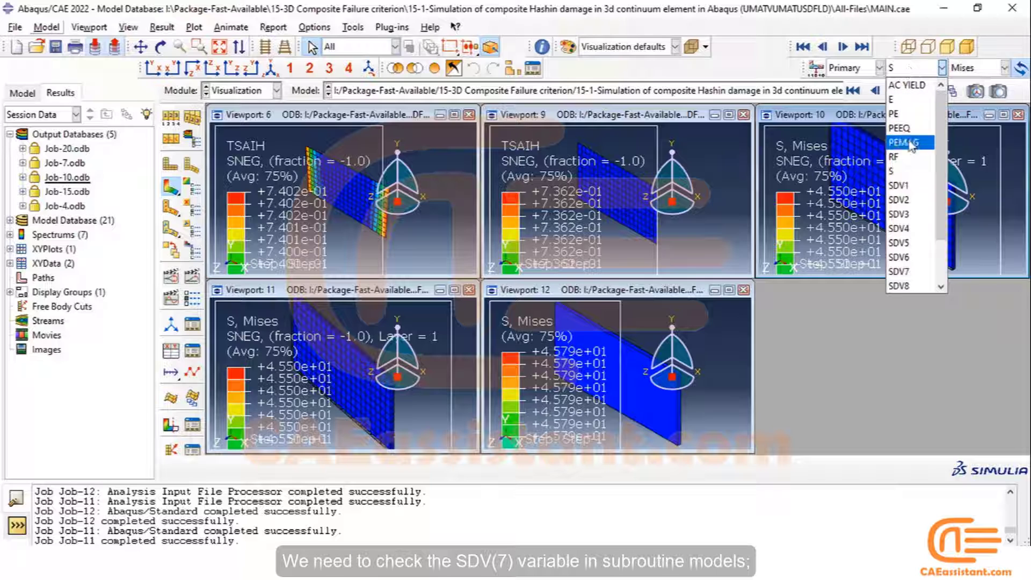
click(909, 272)
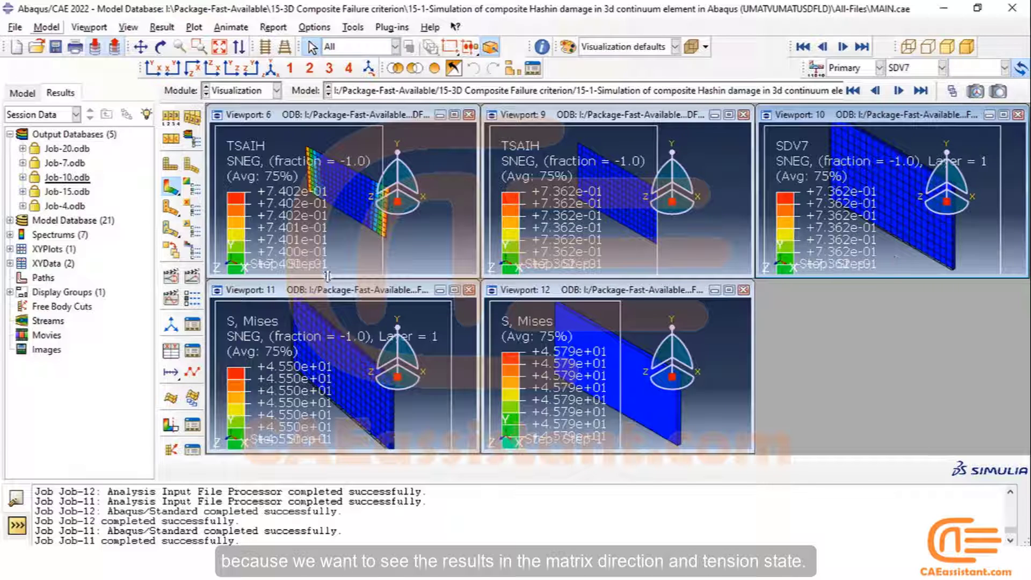
click(331, 298)
click(941, 68)
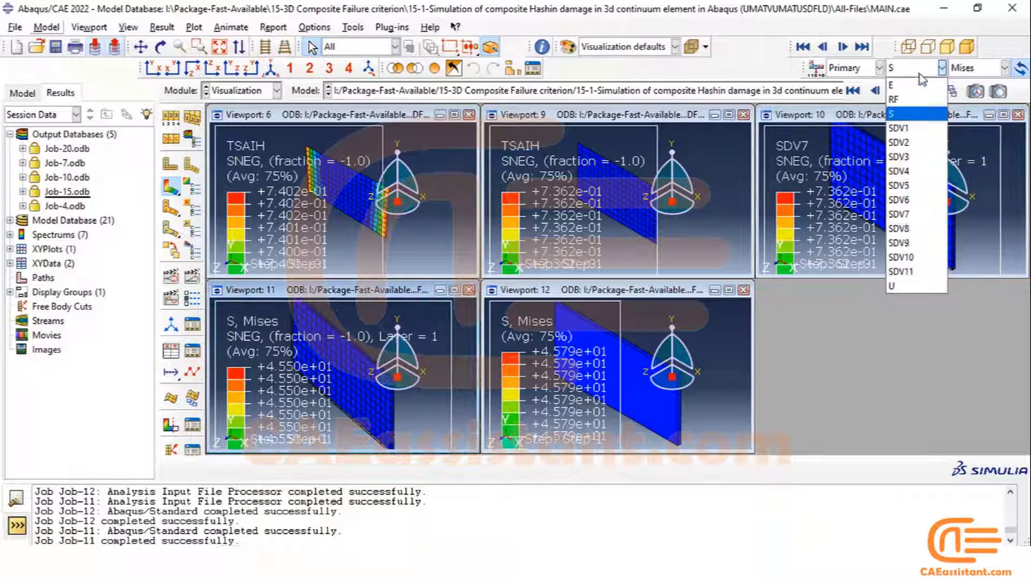
click(913, 225)
click(540, 295)
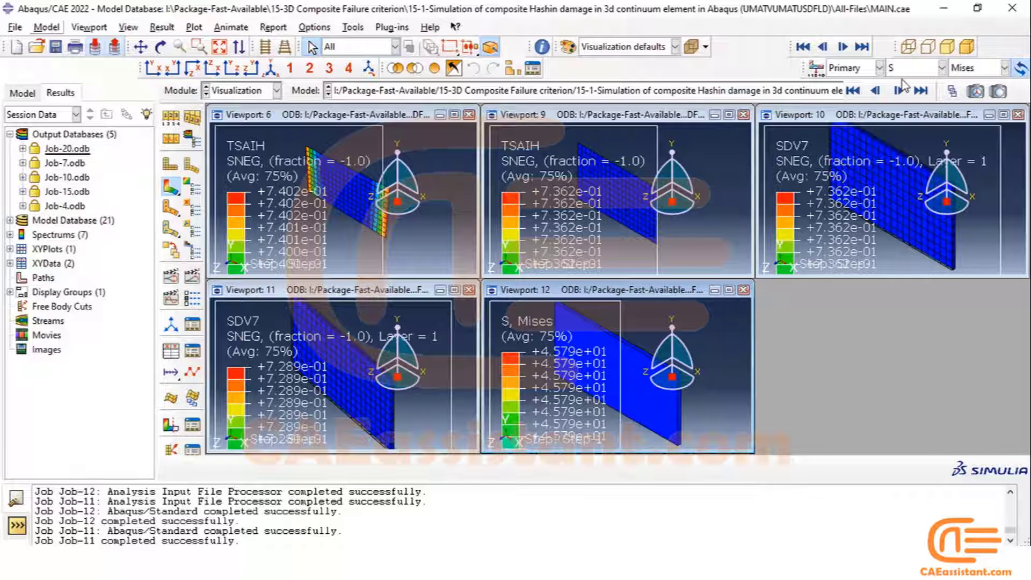
click(942, 67)
click(913, 226)
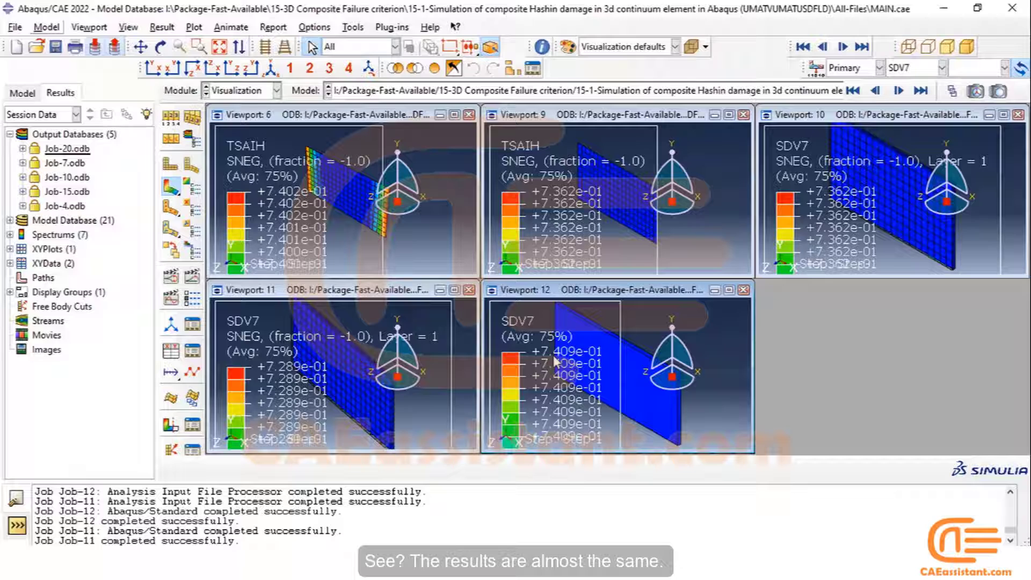